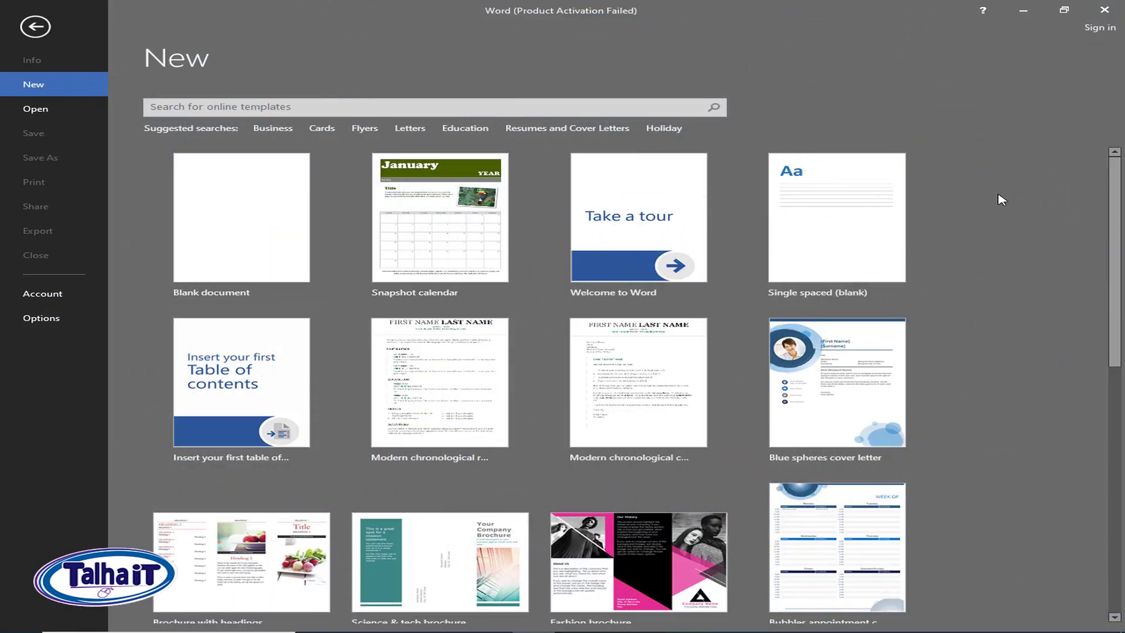
Create a new blank document from the template gallery
scroll(762, 311, "down", 2)
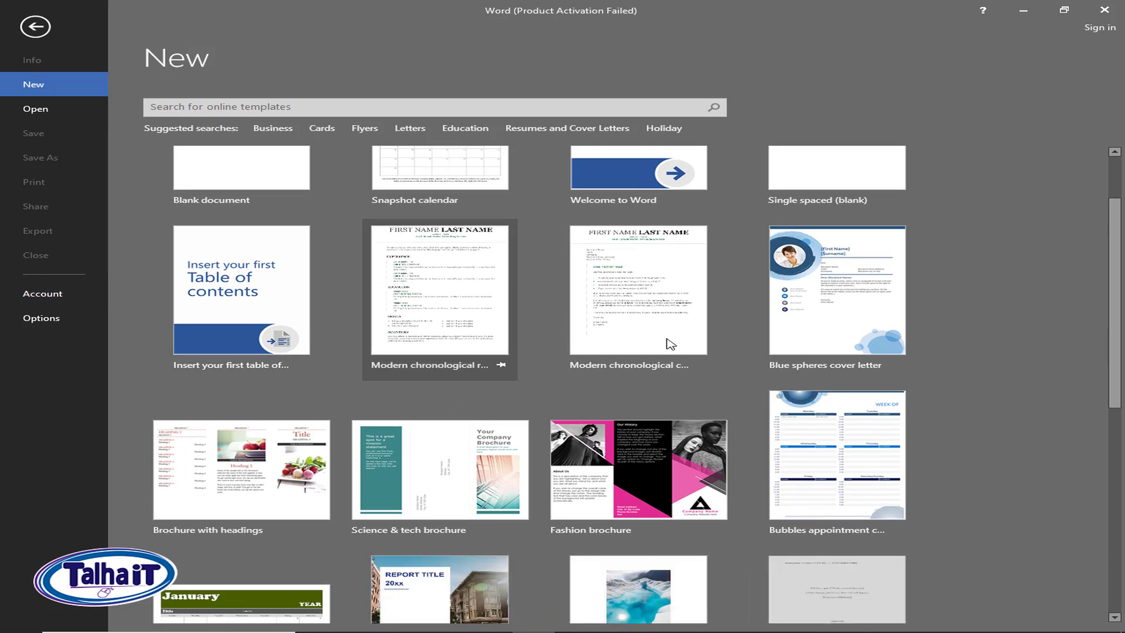
scroll(498, 299, "up", 2)
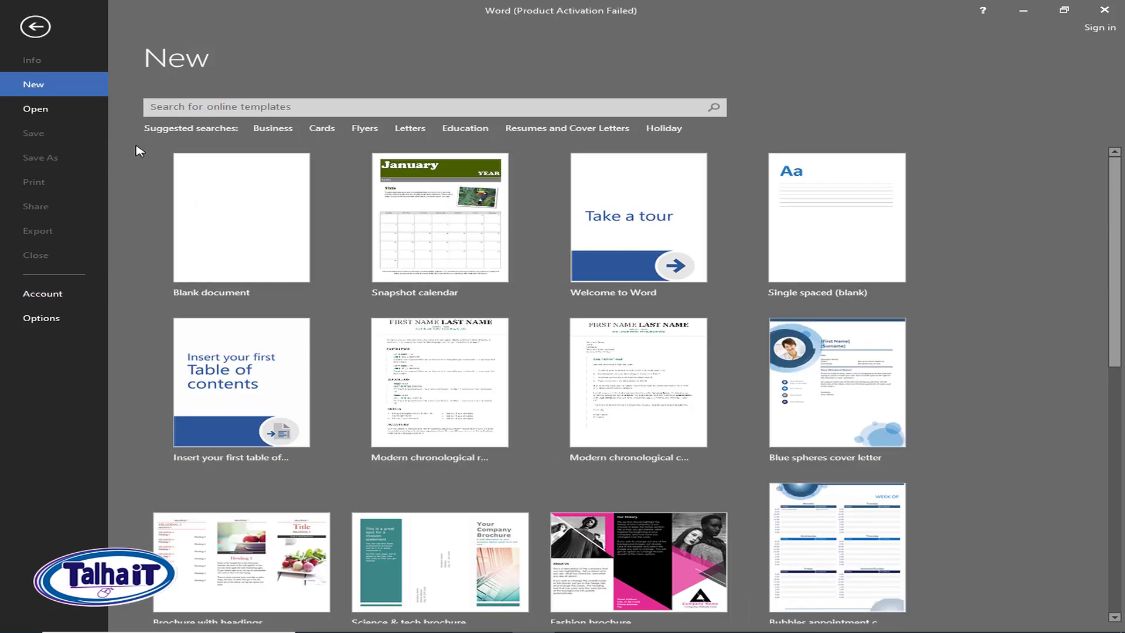
left_click(246, 230)
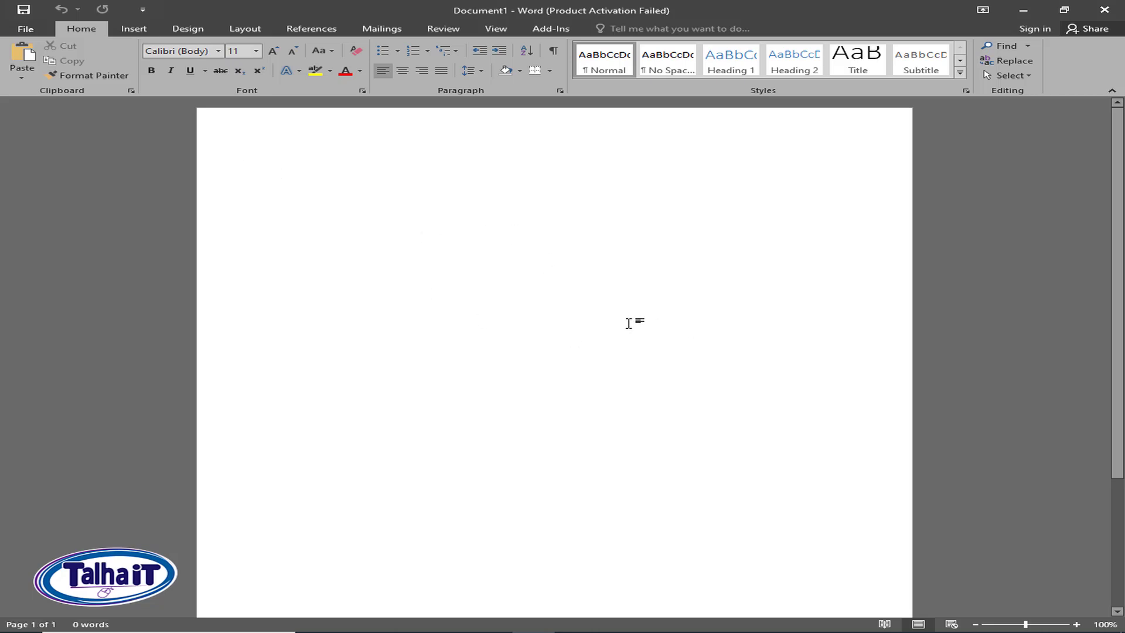
Set the page margins to Narrow and the page orientation to Landscape
scroll(720, 297, "down", 3)
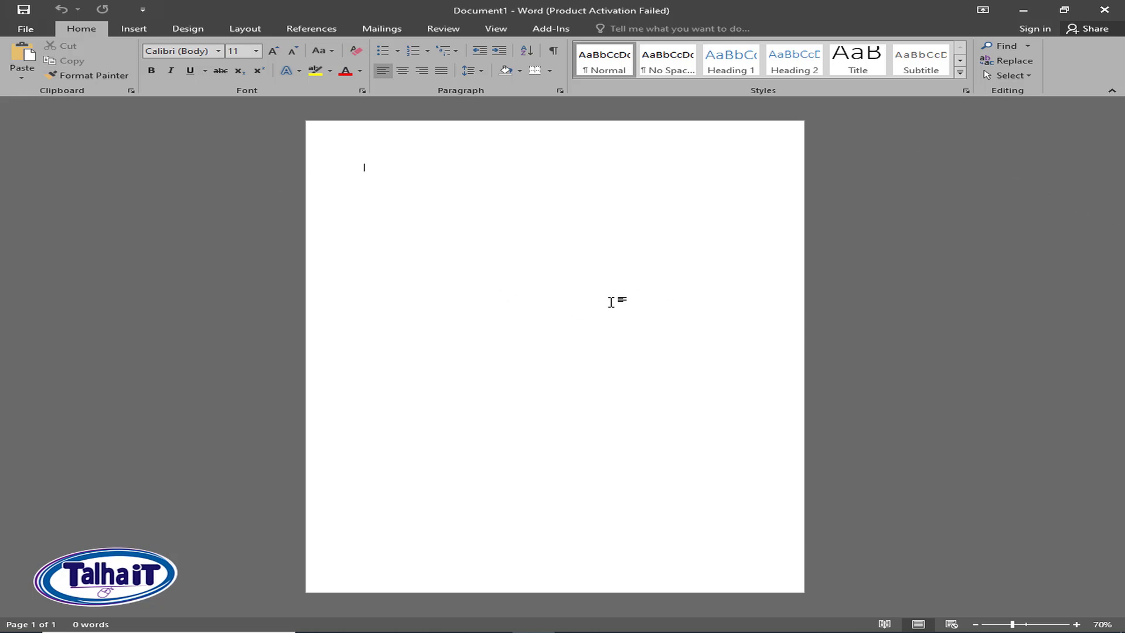
scroll(610, 346, "up", 3)
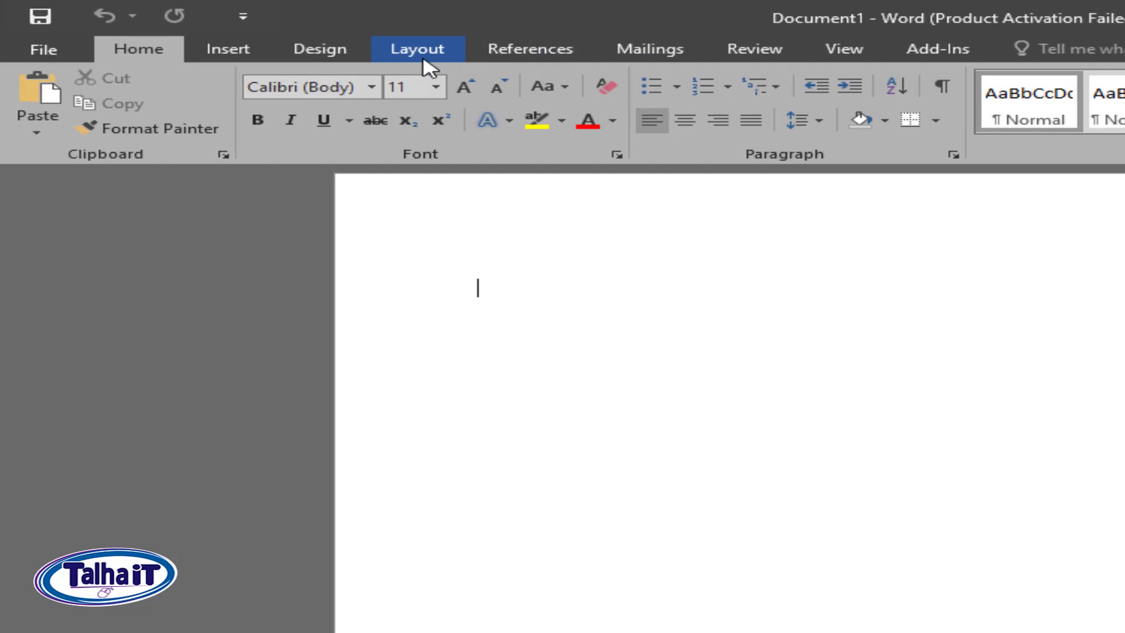
left_click(427, 58)
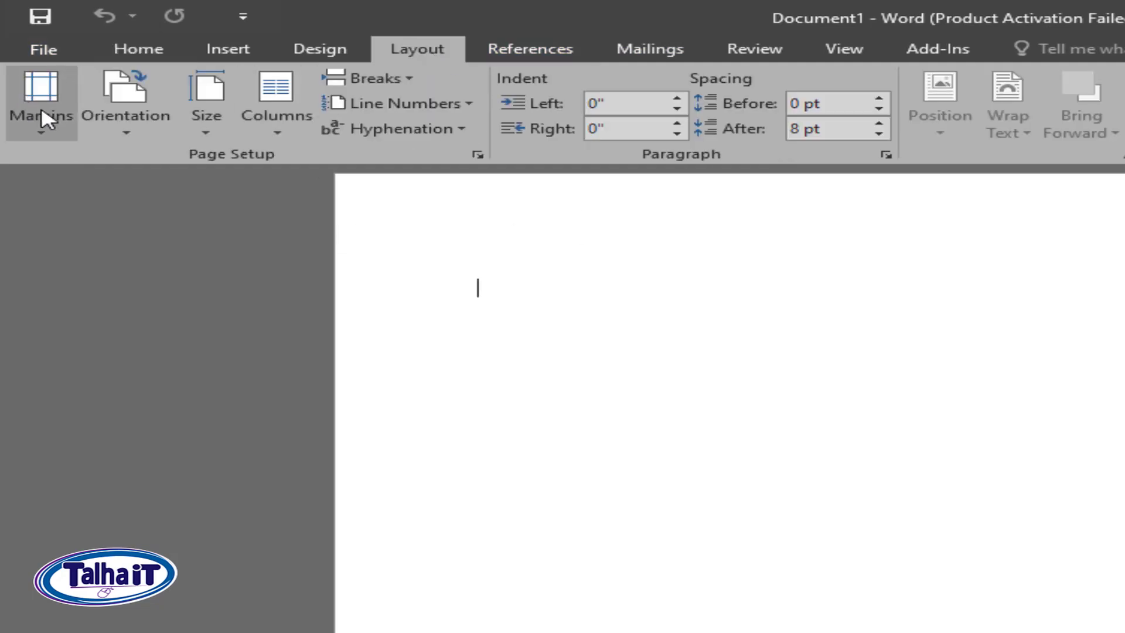
left_click(45, 135)
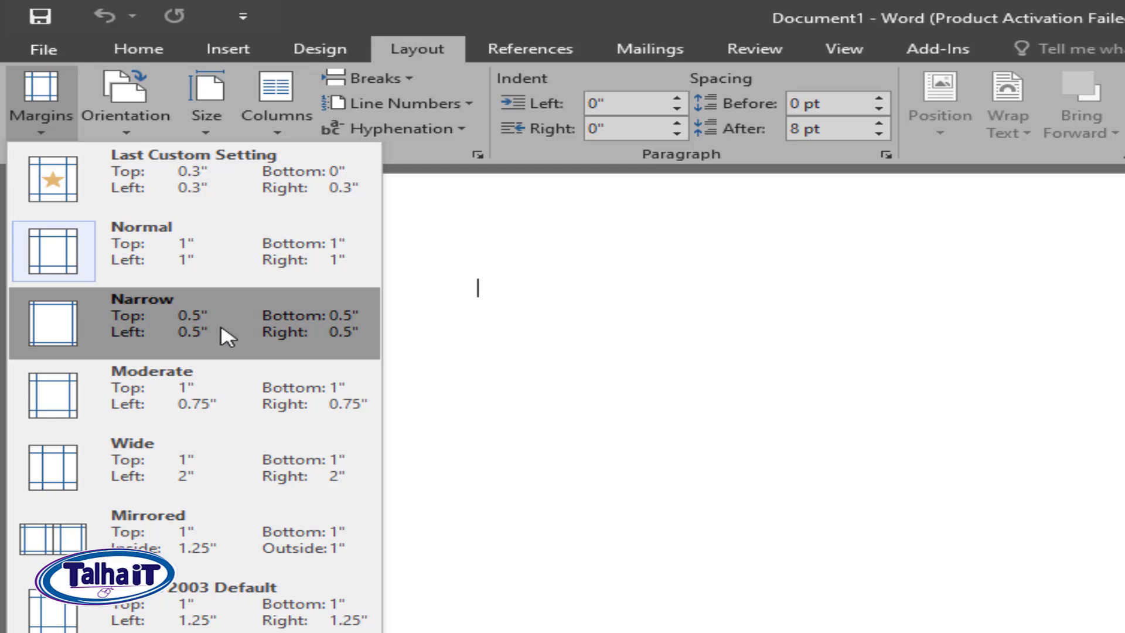
left_click(247, 335)
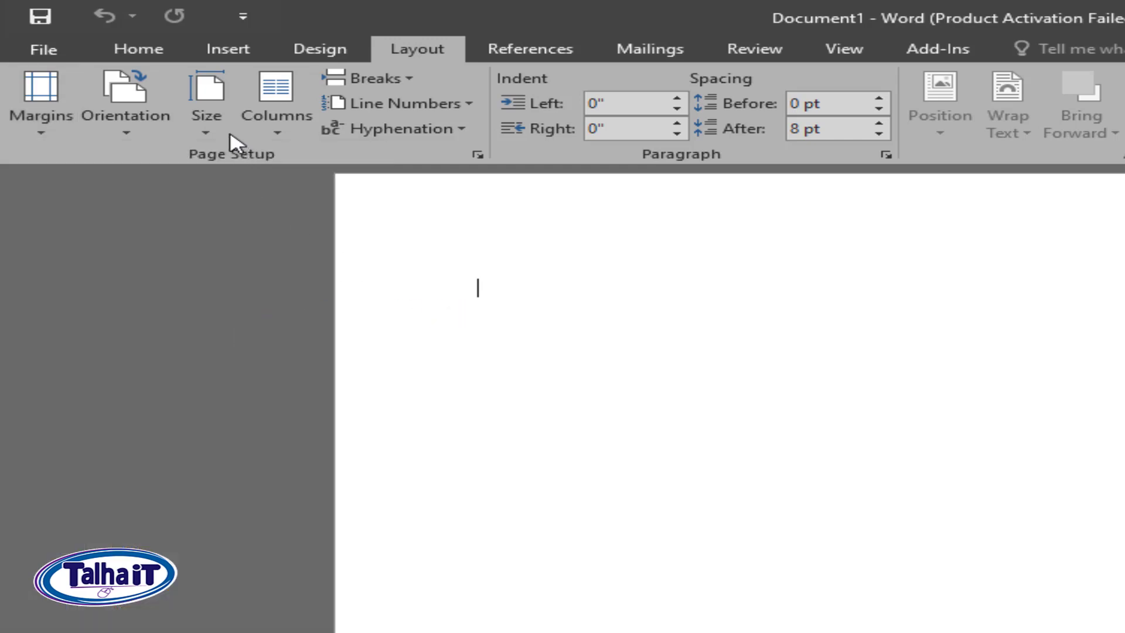
left_click(112, 121)
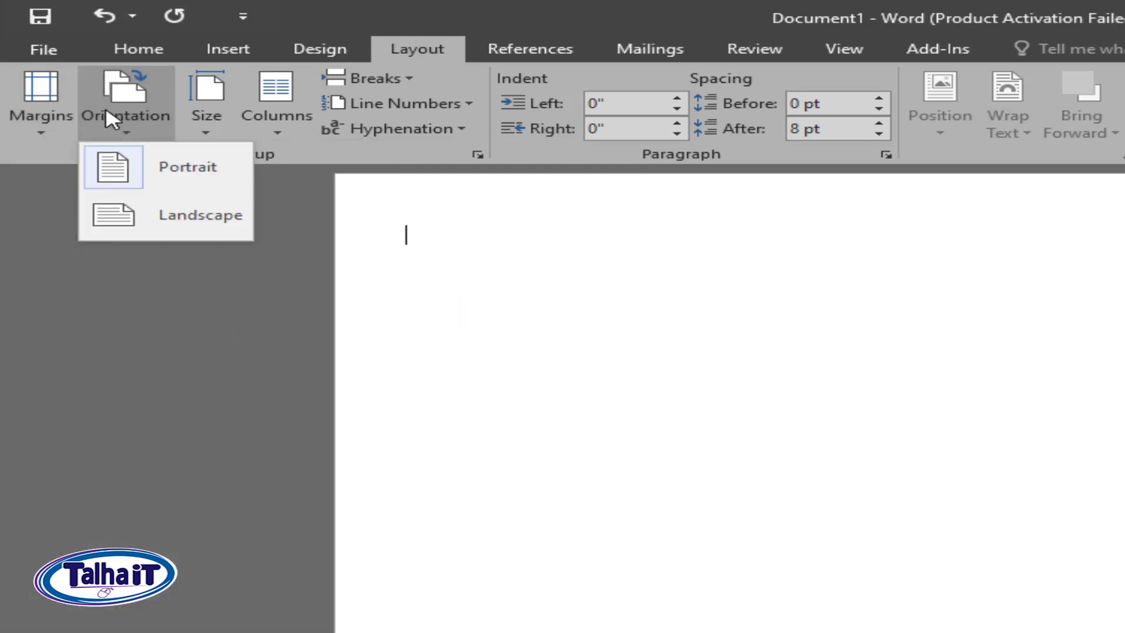
left_click(184, 224)
Set a custom paper size of 3.4" wide by 2.2" high for the whole document
left_click(216, 124)
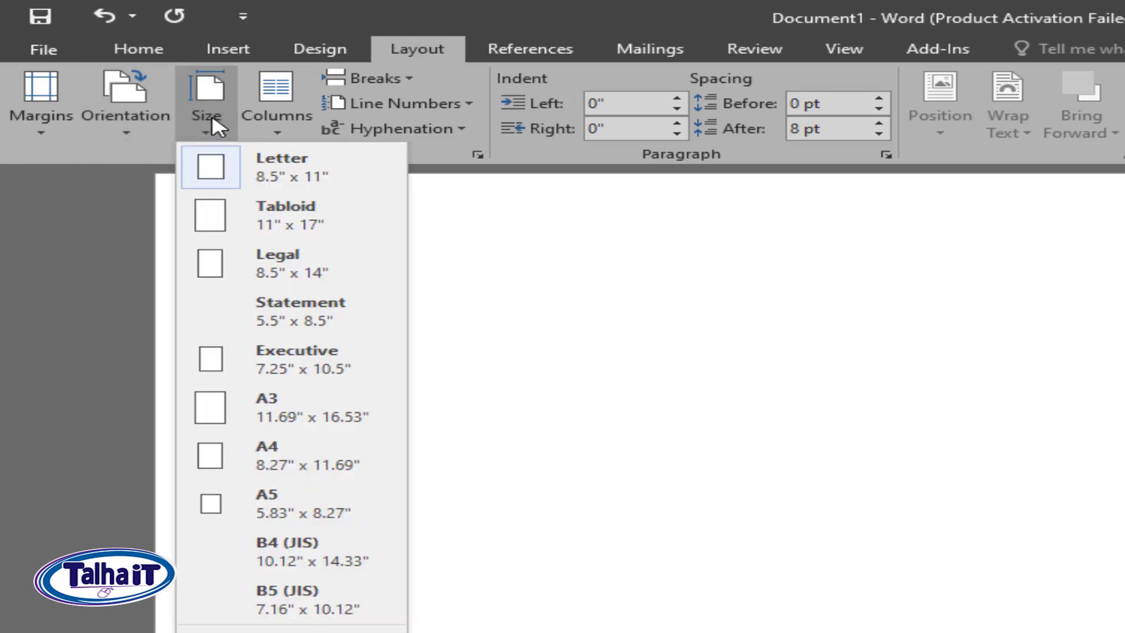
left_click(284, 632)
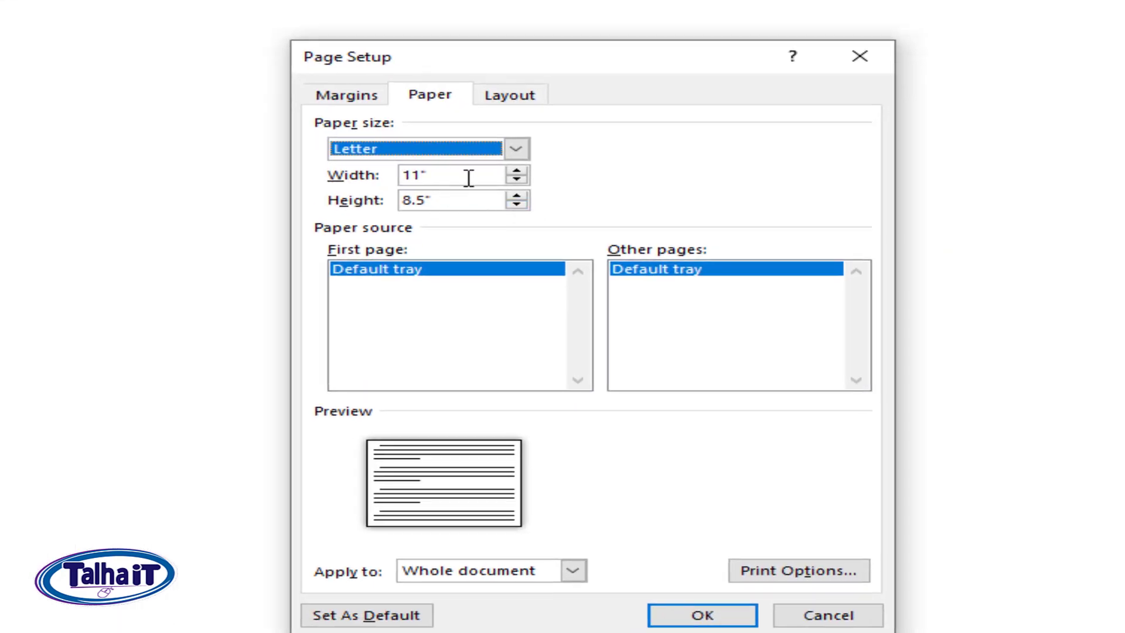
key("Tab")
type("3")
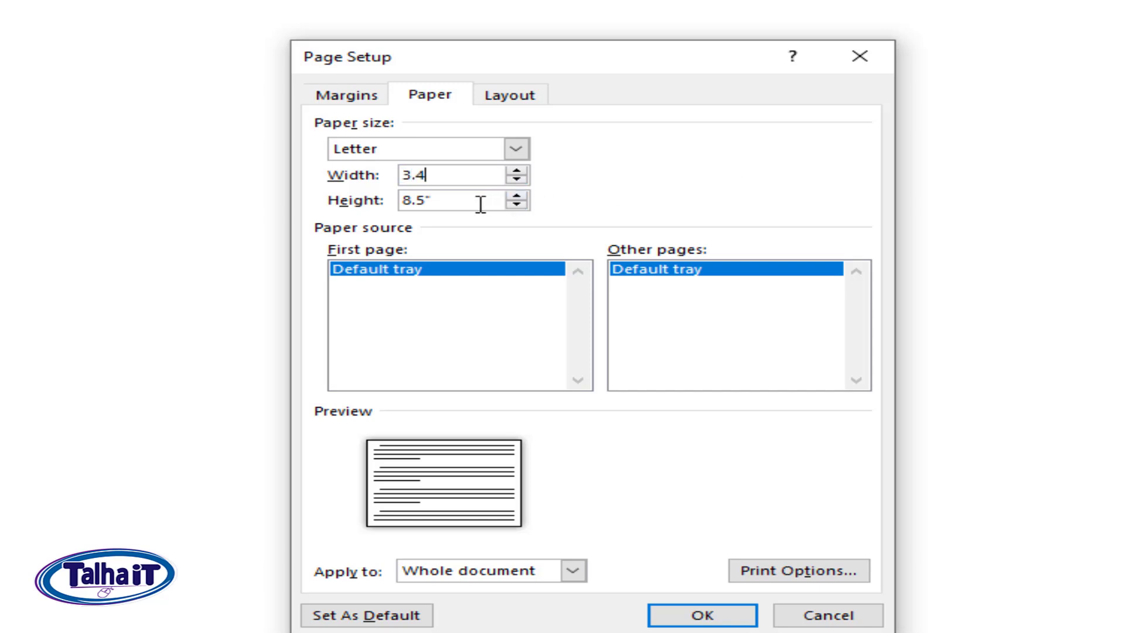
key("Tab")
type("2")
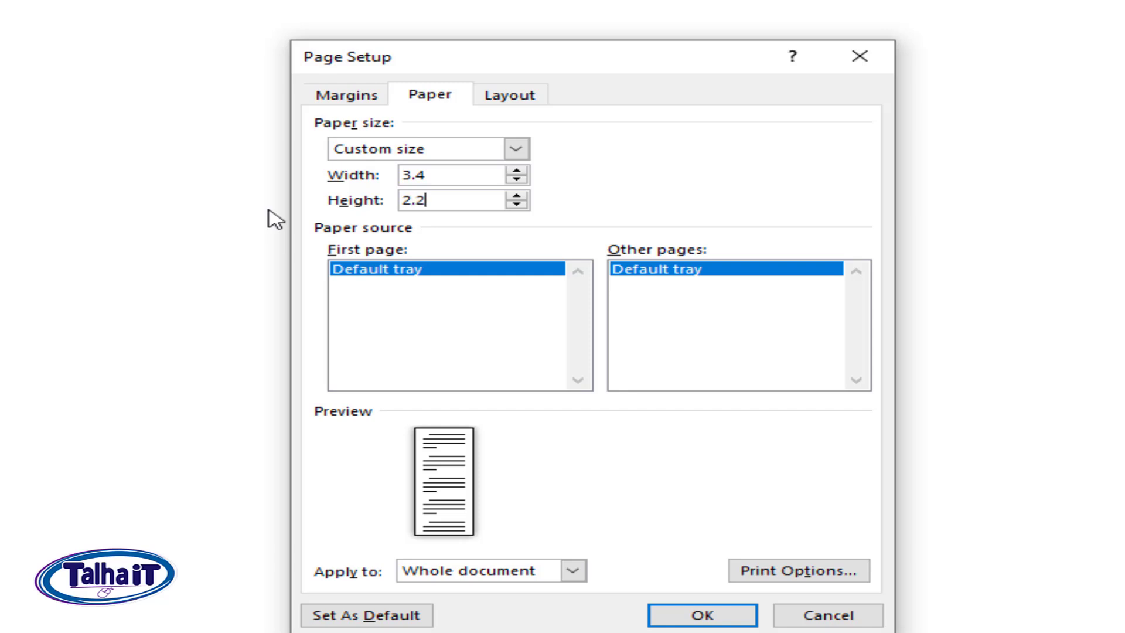
left_click(718, 610)
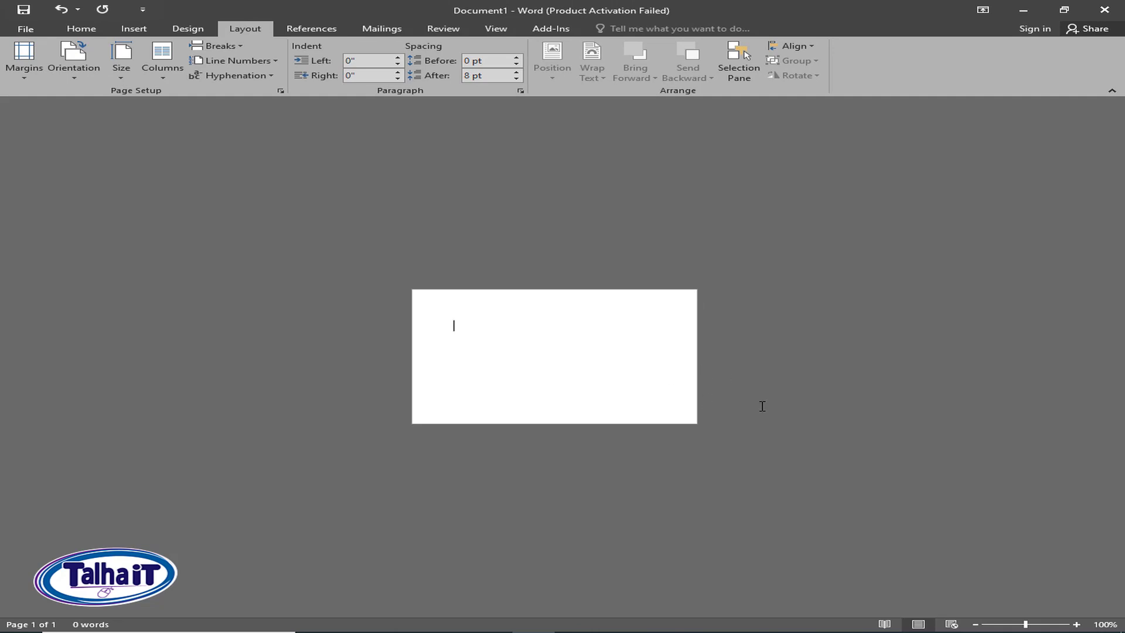
Draw a rectangle along the page's upper edge and stretch it across the full page width, about 3.45" wide and 0.77" high
scroll(761, 406, "up", 3)
scroll(837, 394, "up", 5)
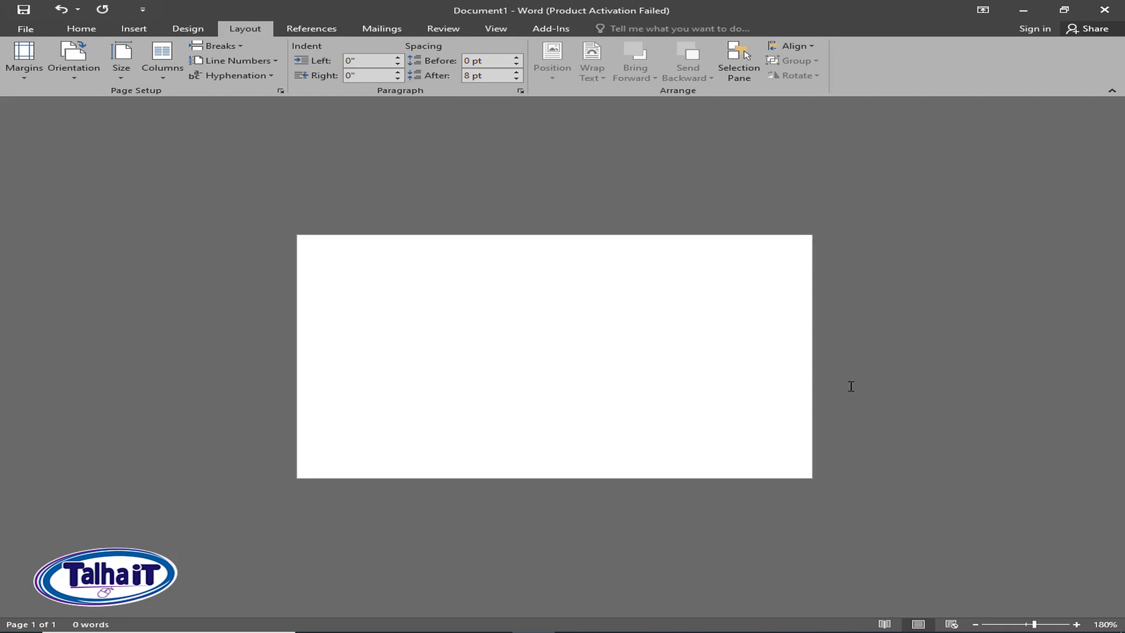
scroll(851, 386, "up", 3)
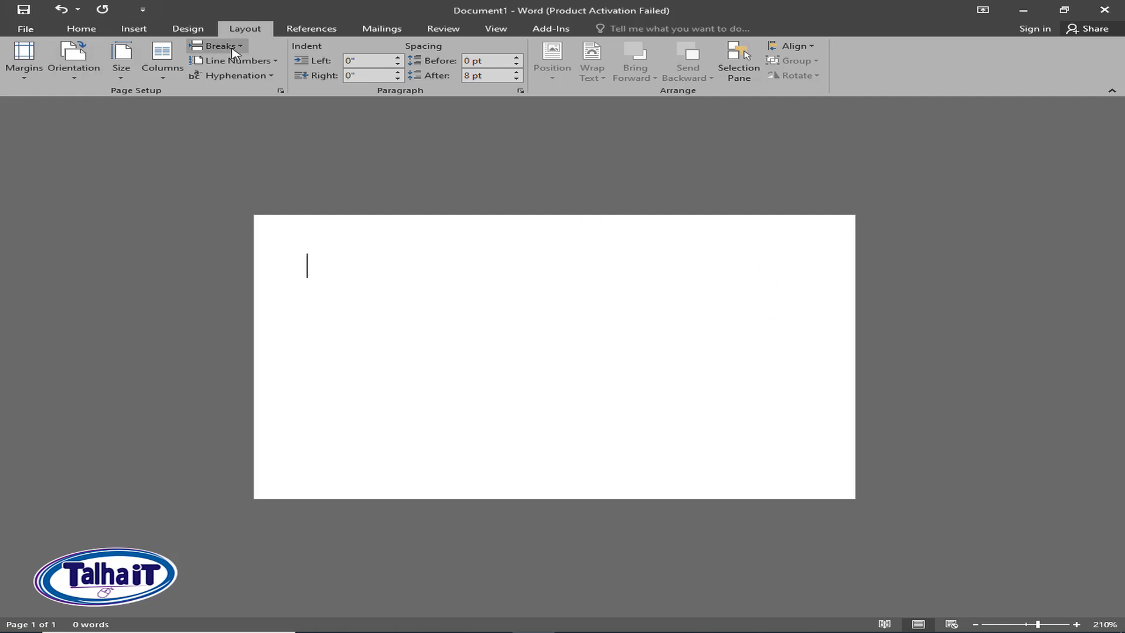
left_click(134, 30)
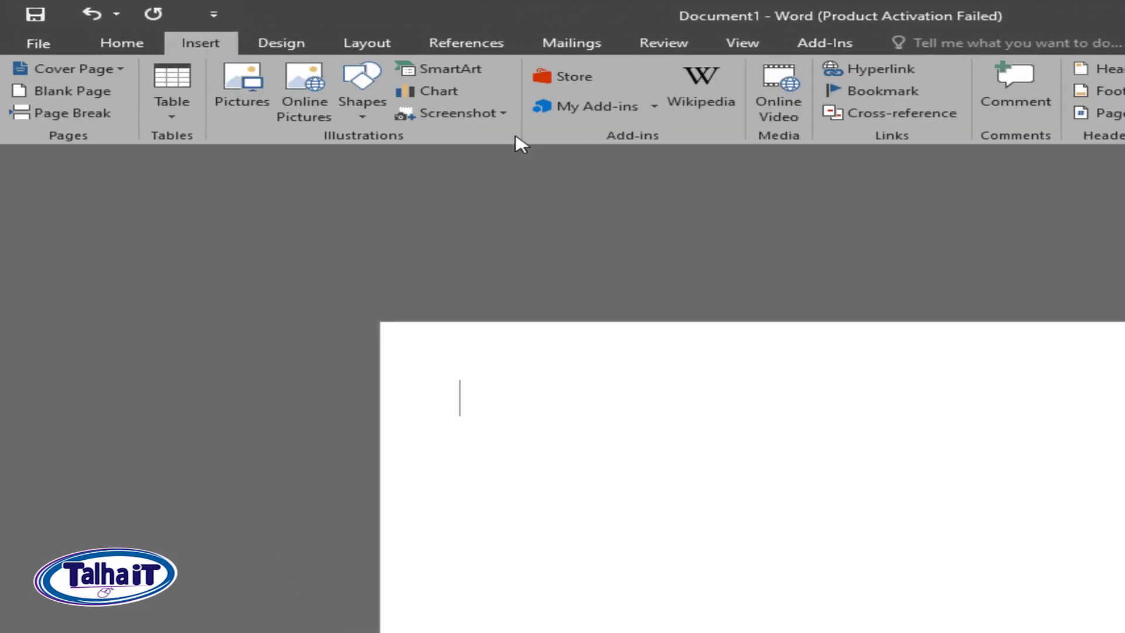
left_click(366, 120)
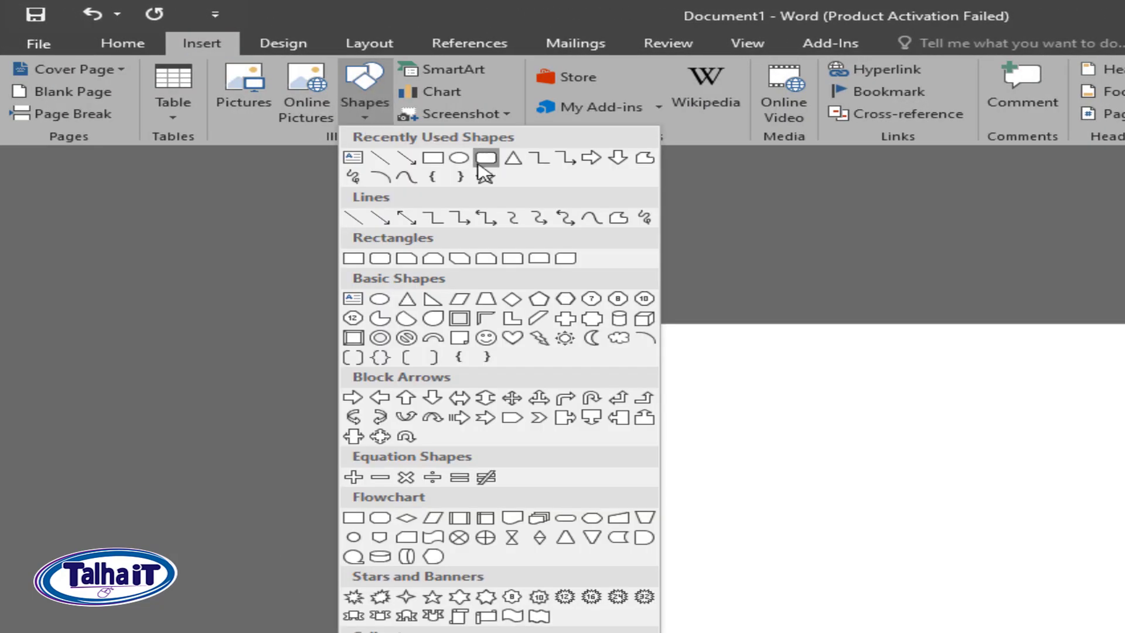
left_click(440, 166)
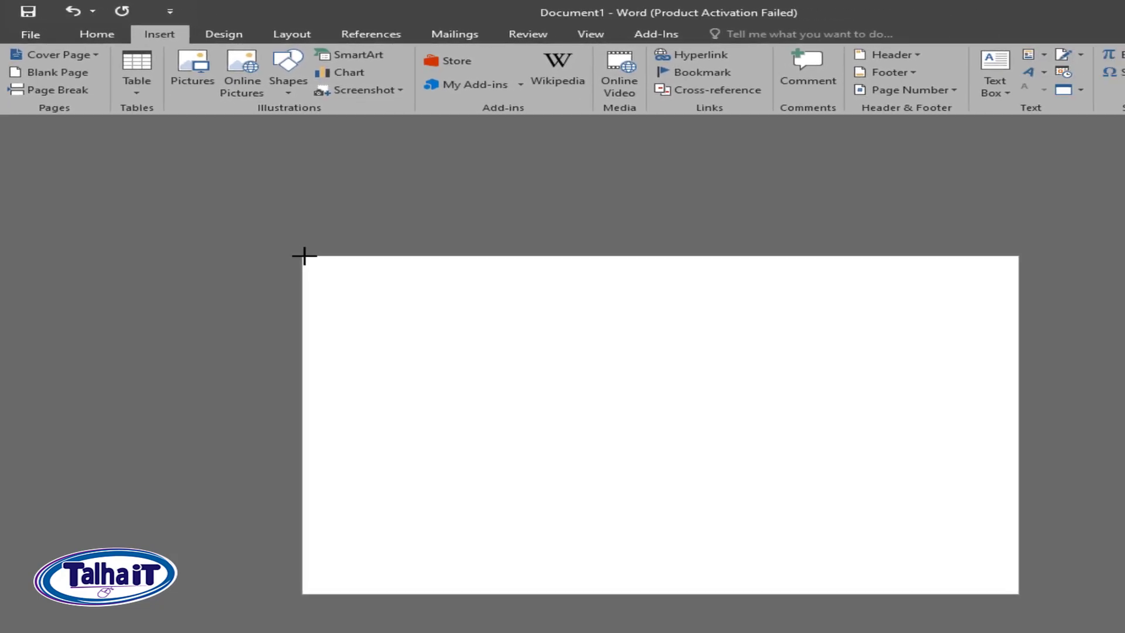
left_click(287, 76)
left_click(331, 129)
mouse_move(310, 262)
left_mouse_down()
mouse_move(711, 359)
mouse_move(1019, 381)
left_mouse_up()
left_click_drag(811, 327, 779, 312)
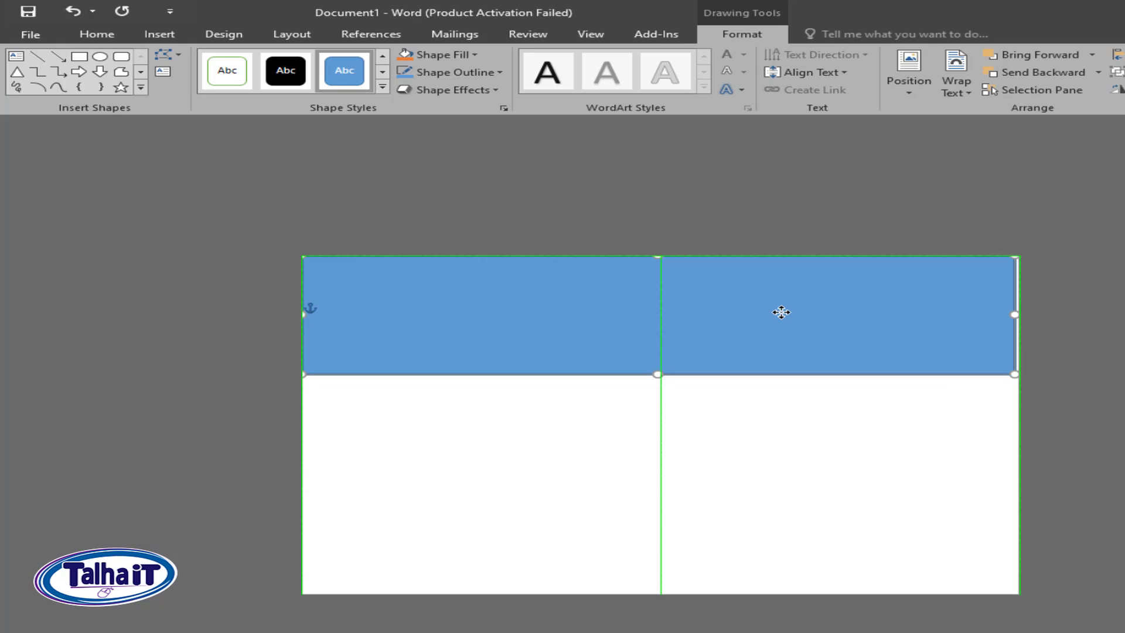
left_click_drag(1015, 316, 1032, 315)
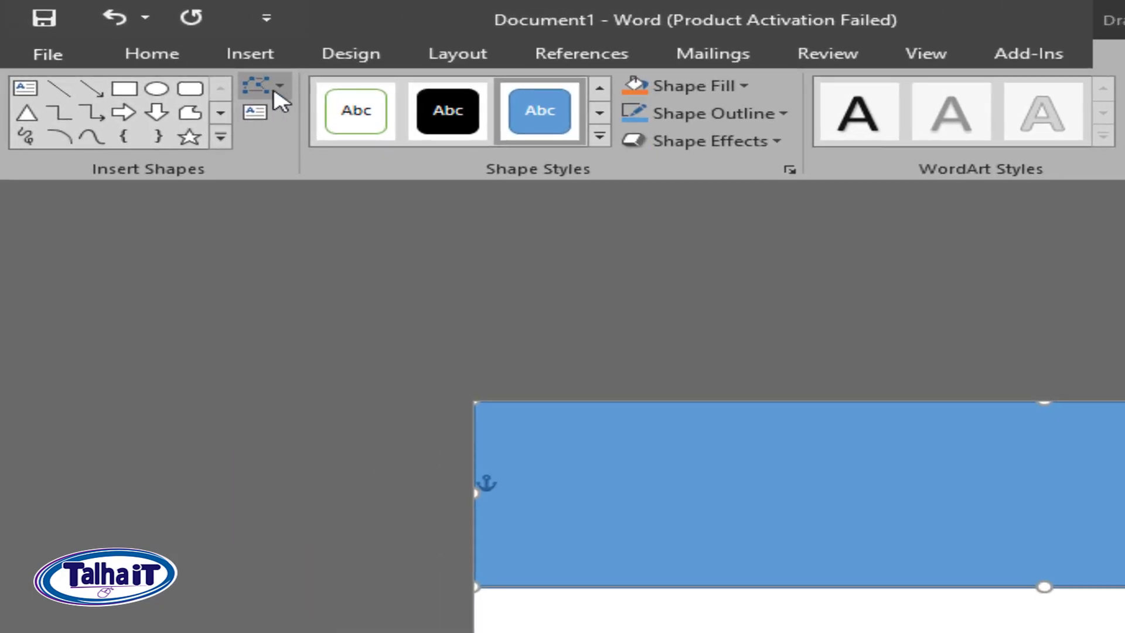
Edit the rectangle's points, raising a new point at the middle of its lower edge and bending that edge into a wave
left_click(279, 92)
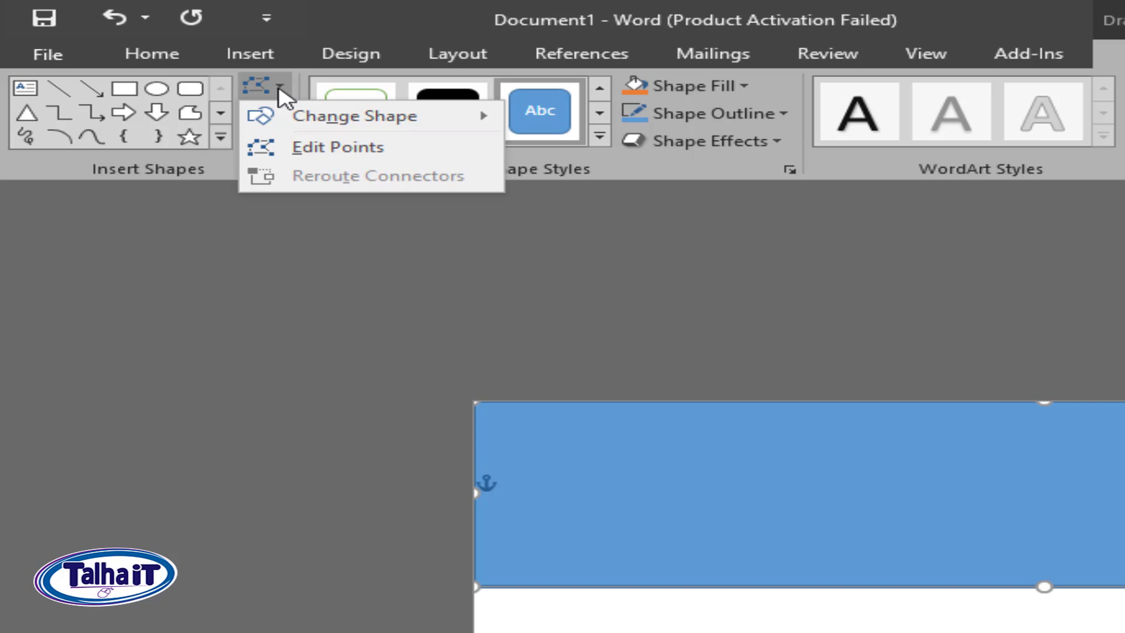
left_click(380, 149)
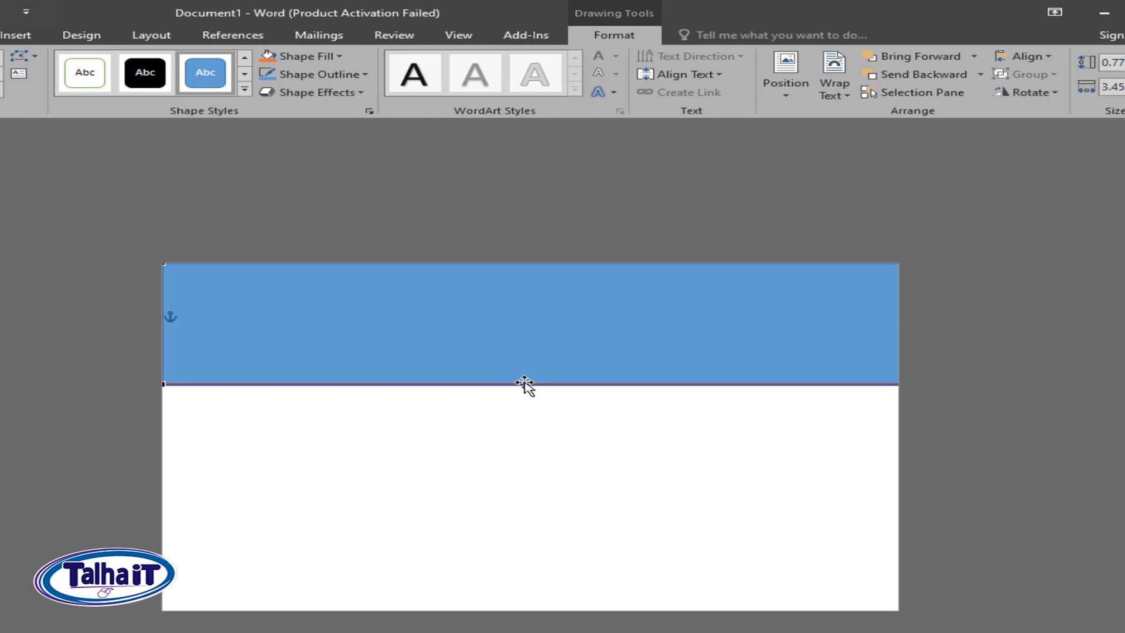
left_click(531, 384)
left_click_drag(531, 376, 531, 382)
left_click_drag(657, 384, 853, 293)
left_click_drag(406, 384, 249, 363)
left_click_drag(531, 365, 525, 360)
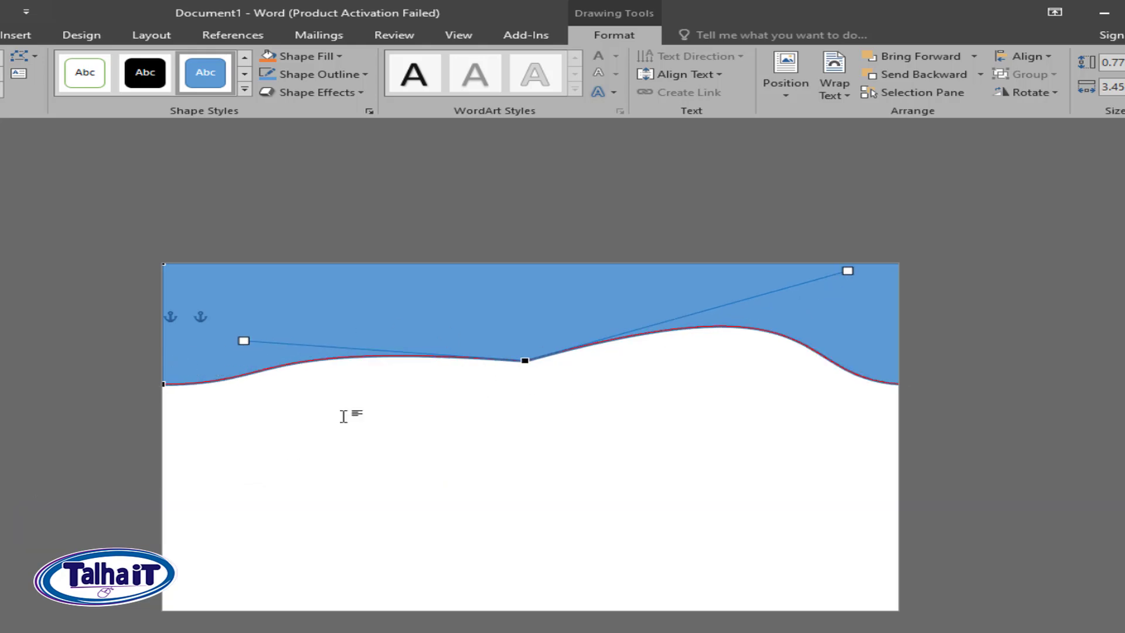
Duplicate the wavy shape and place the copy slightly below the original, aligned with the page's left edge
left_click(560, 308)
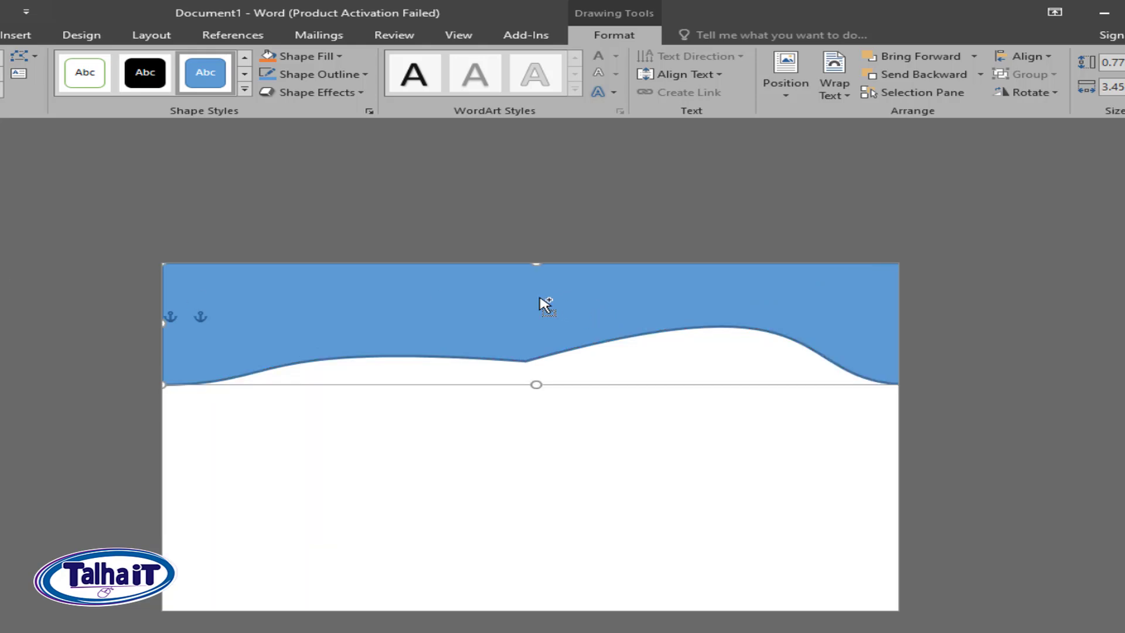
right_click(539, 296)
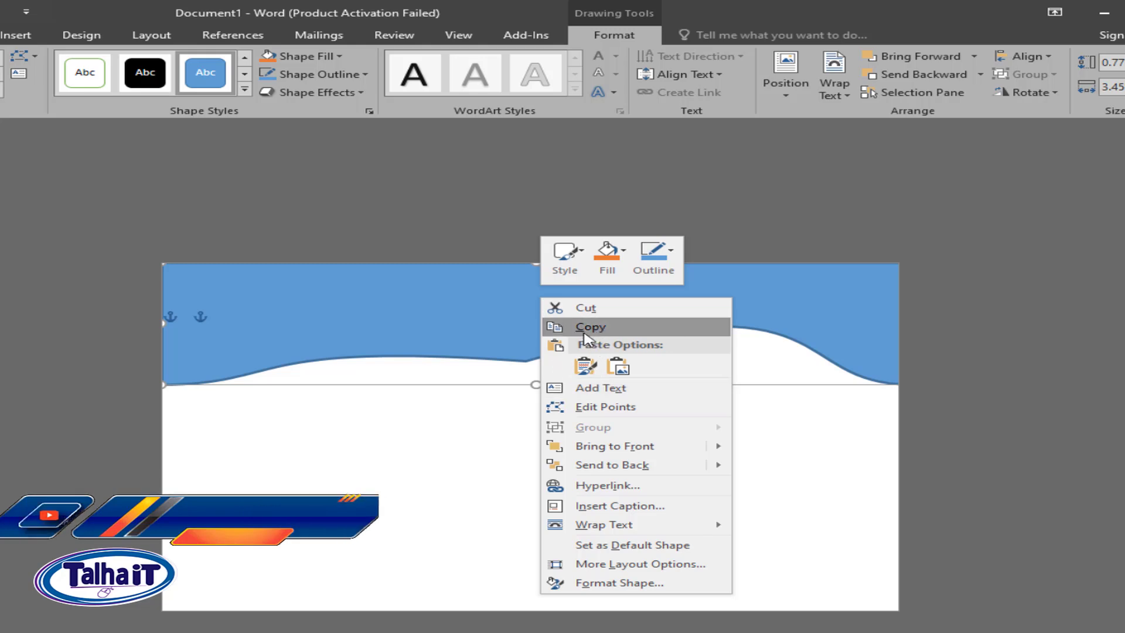
left_click(428, 322)
key("ctrl+v")
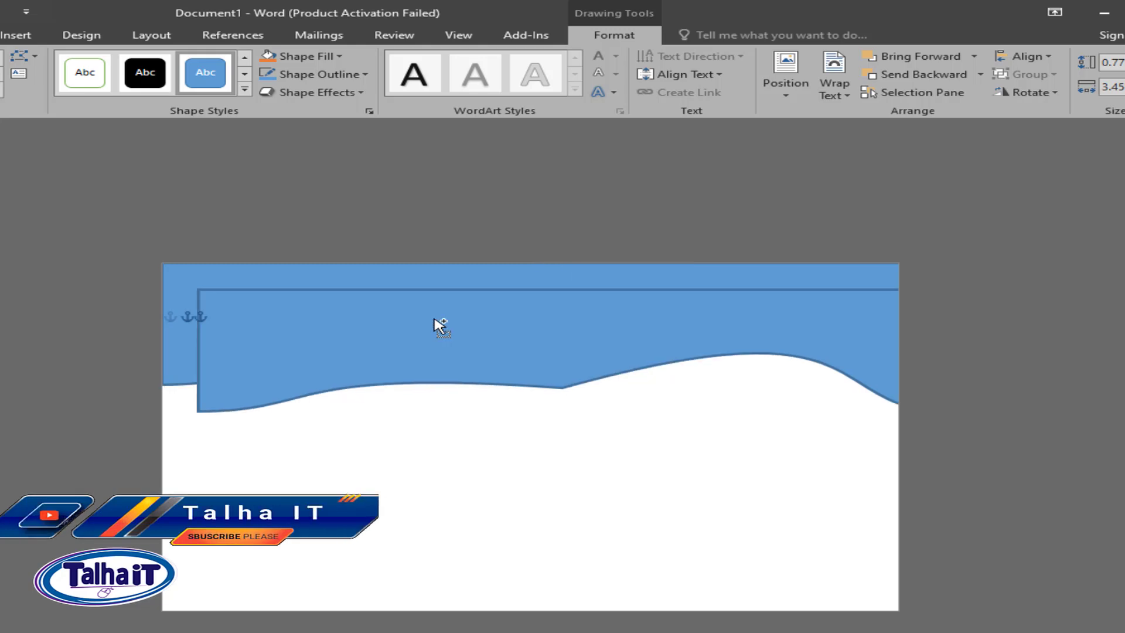
mouse_move(580, 339)
left_mouse_down()
mouse_move(563, 329)
mouse_move(566, 359)
mouse_move(559, 329)
left_mouse_up()
Send the copied wavy shape to the back and fill it with the standard light blue
right_click(560, 330)
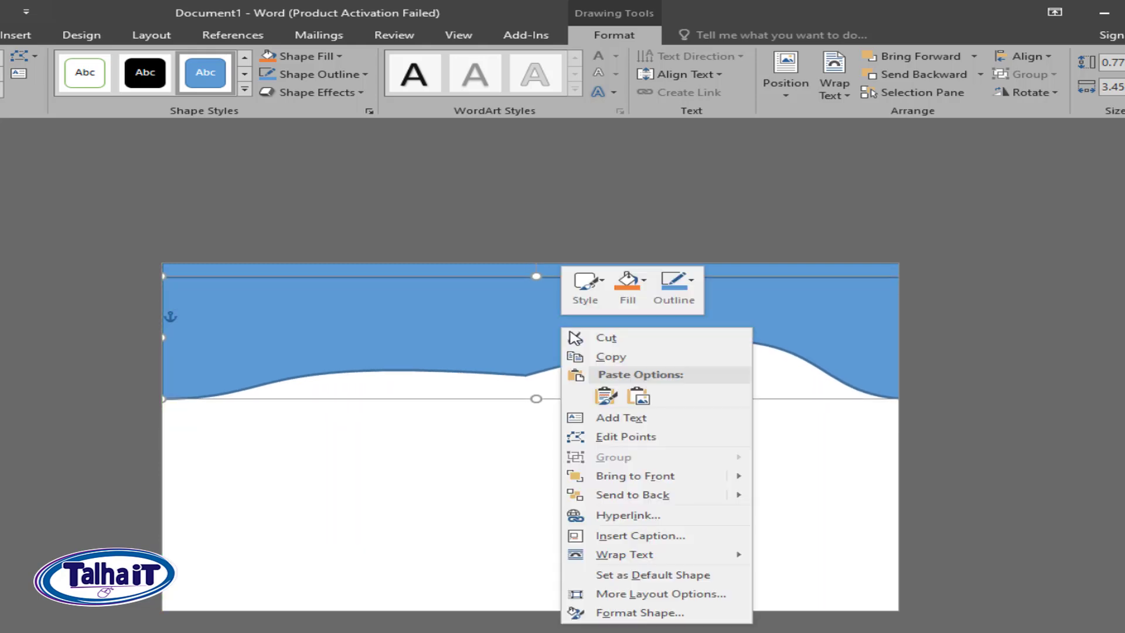
mouse_move(668, 497)
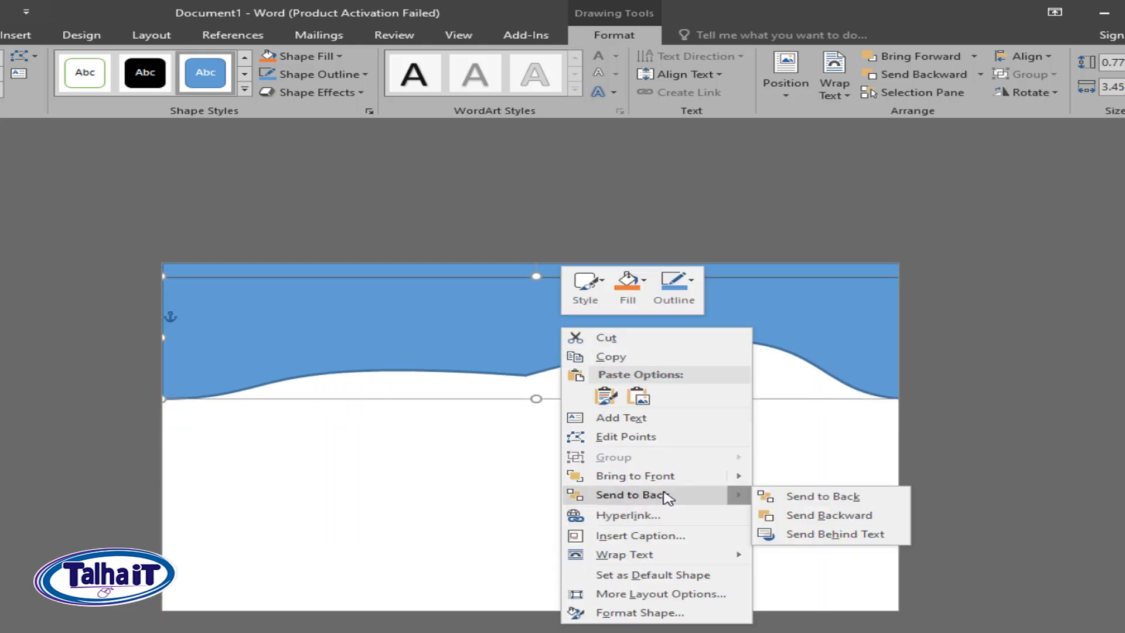
left_click(823, 497)
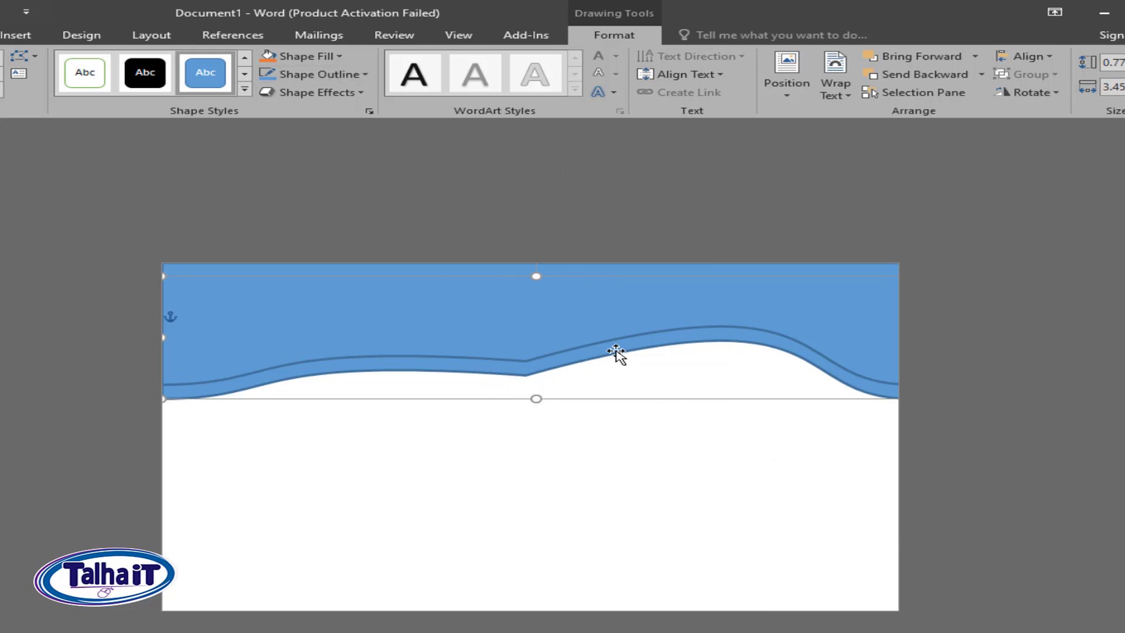
left_click(339, 55)
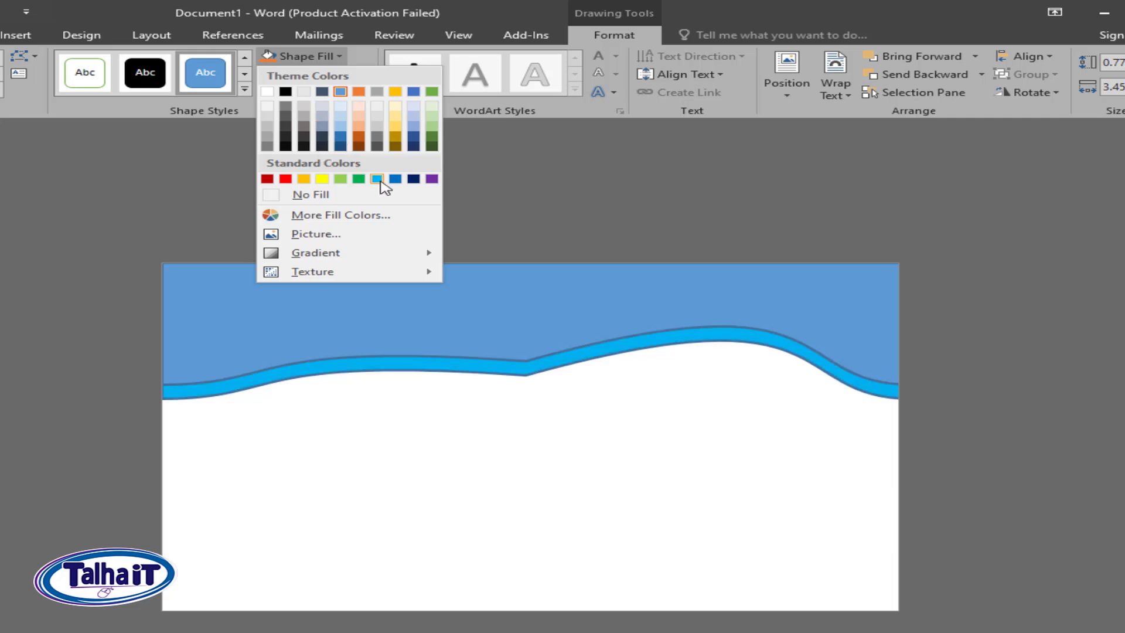
left_click(377, 179)
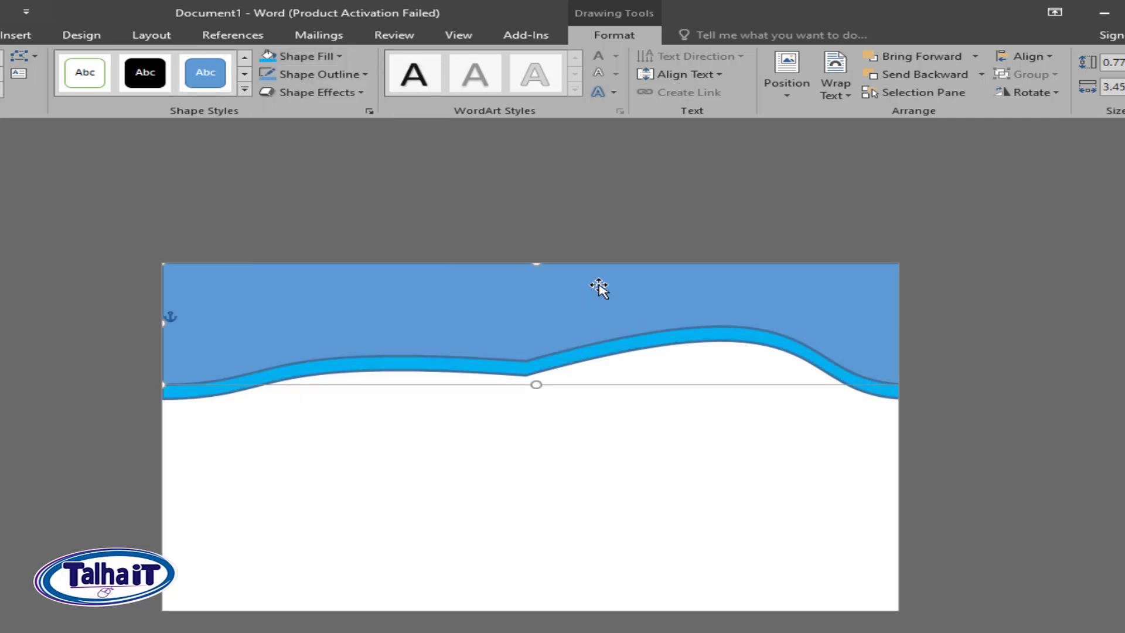
Fill the front wavy shape with the standard dark red
left_click(1030, 258)
double_click(817, 291)
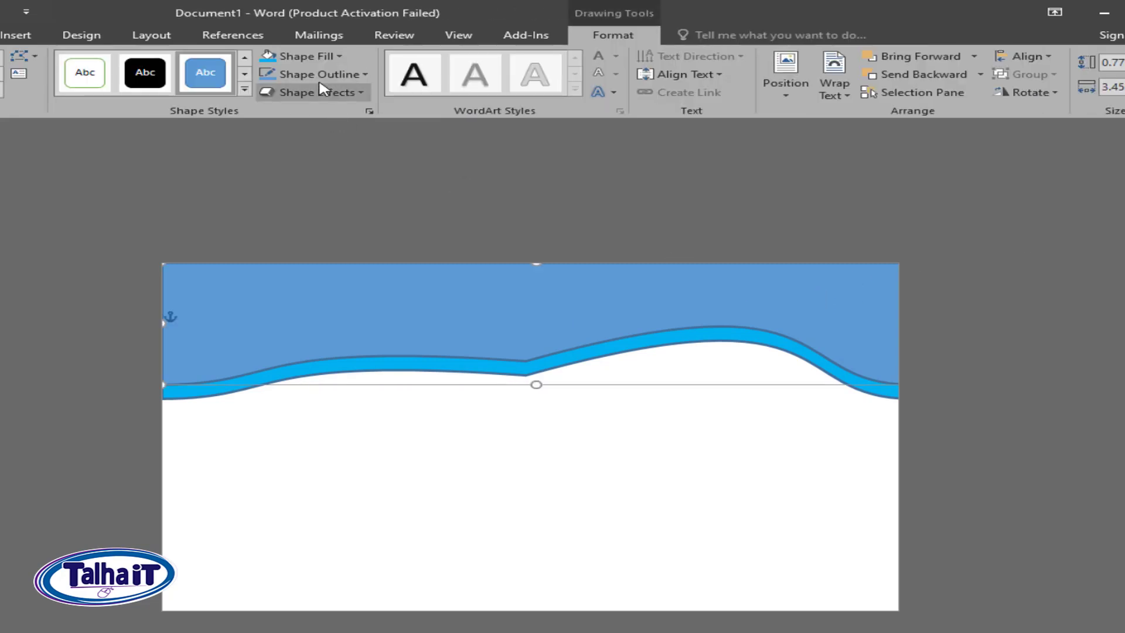
left_click(344, 57)
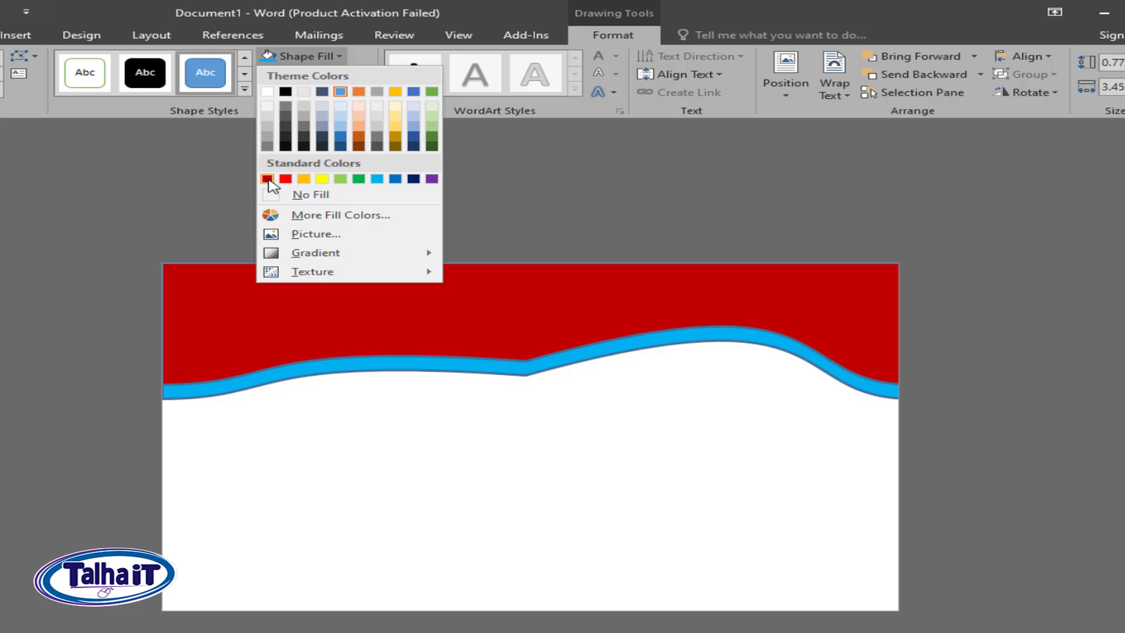
left_click(268, 179)
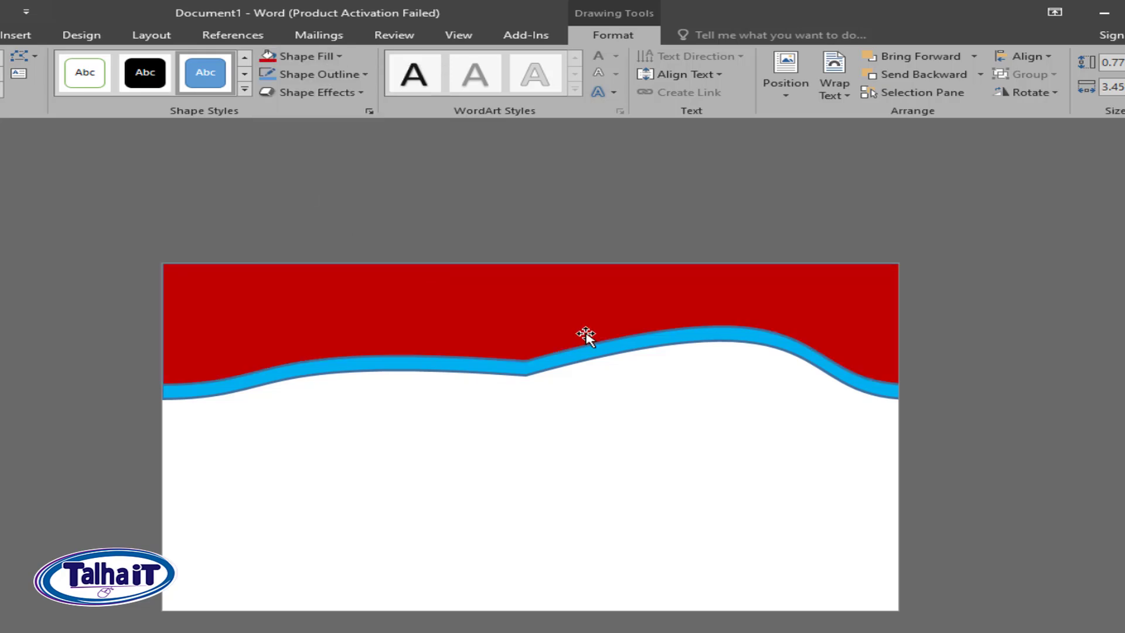
left_click(710, 476)
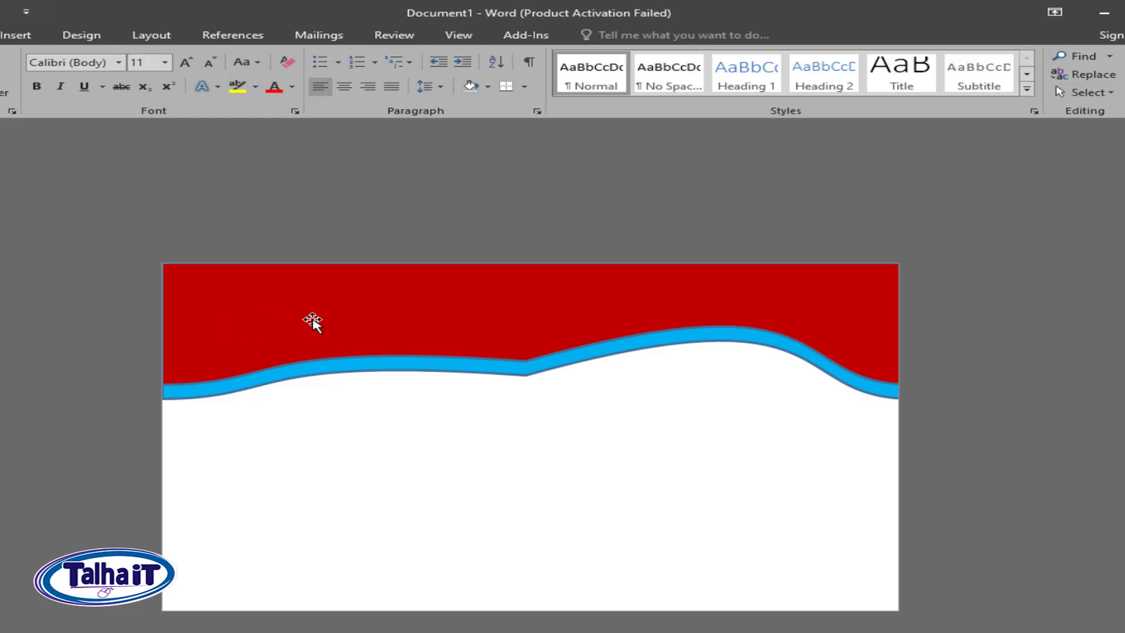
key("ctrl+a")
key("BackSpace")
key("BackSpace")
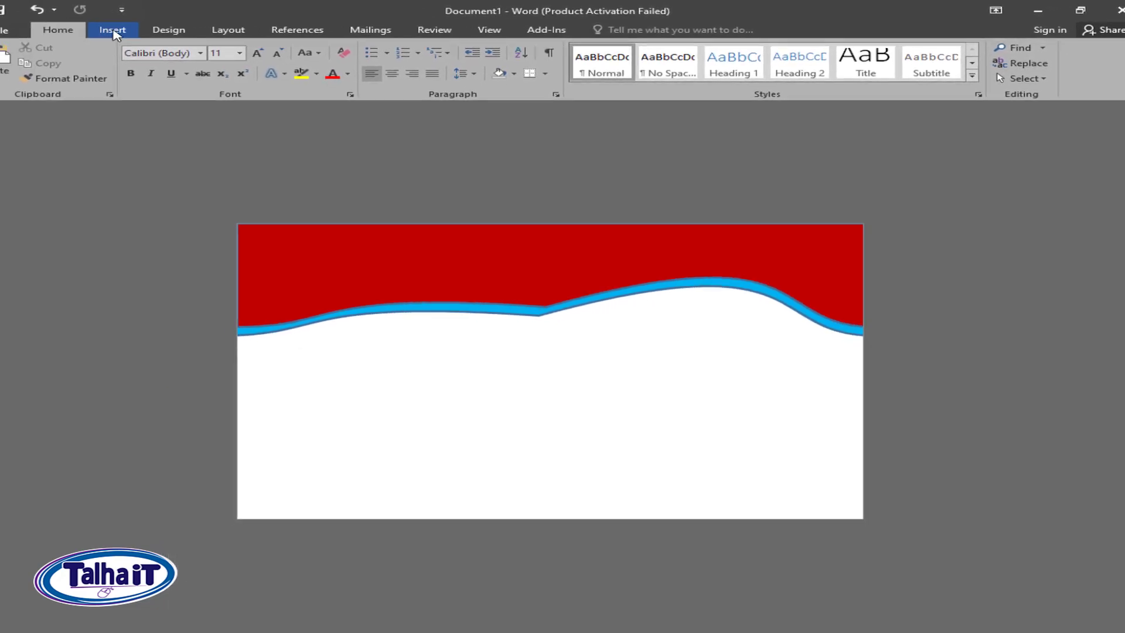
Draw a text box about 2.35" wide and 0.45" high in the white area below the wave and enter "Talha It Academy"
left_click(135, 29)
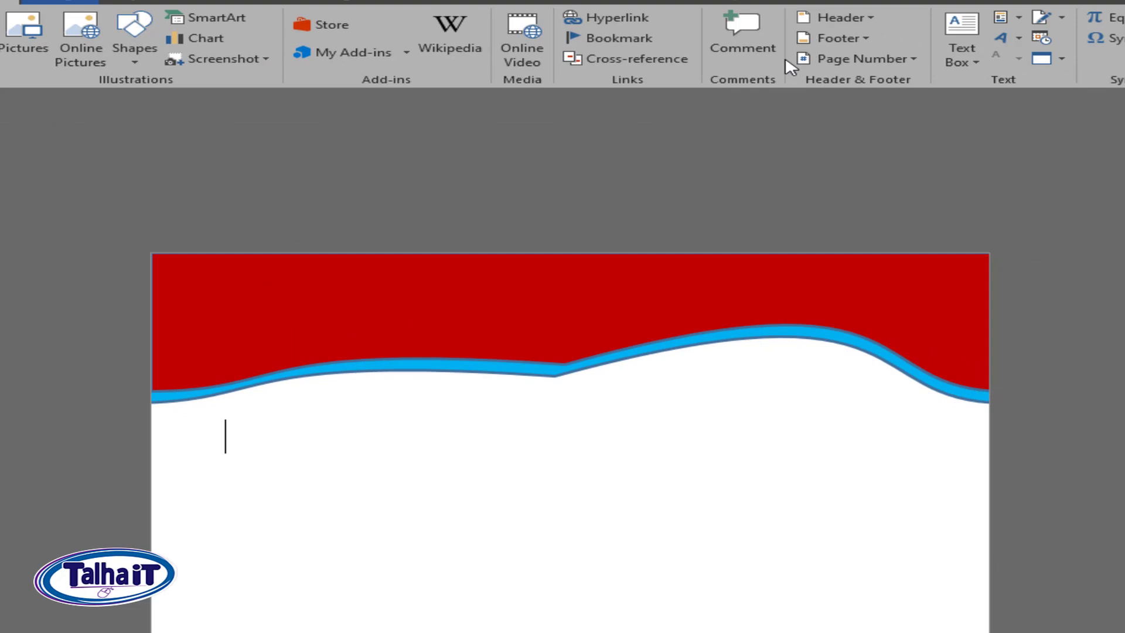
left_click(976, 62)
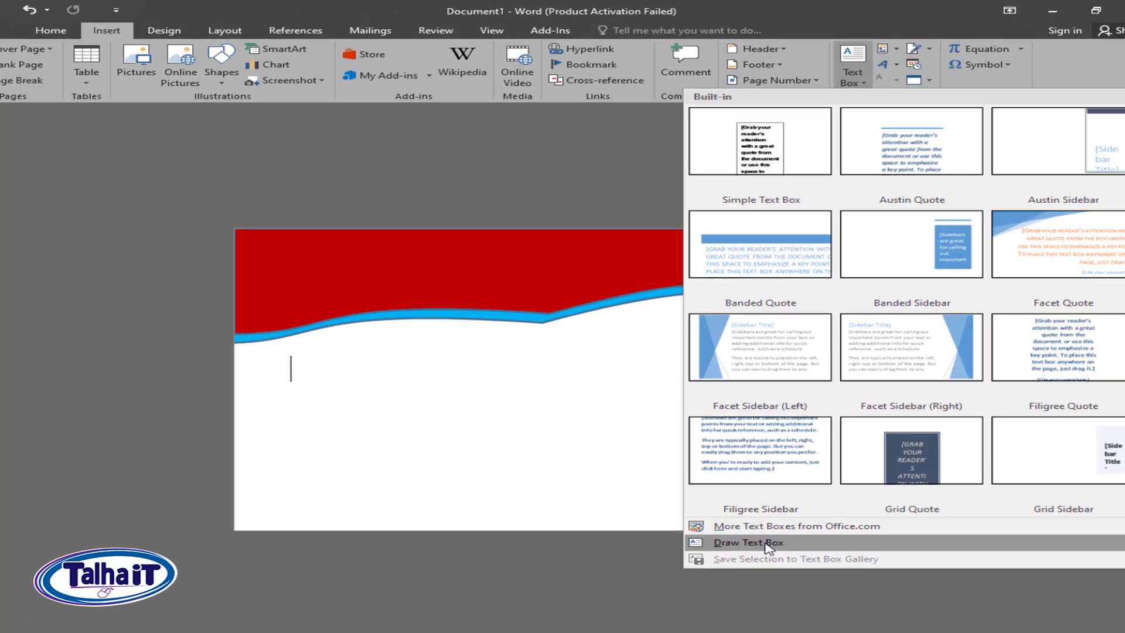
left_click(755, 535)
left_click_drag(338, 372, 733, 439)
left_click_drag(756, 479, 806, 474)
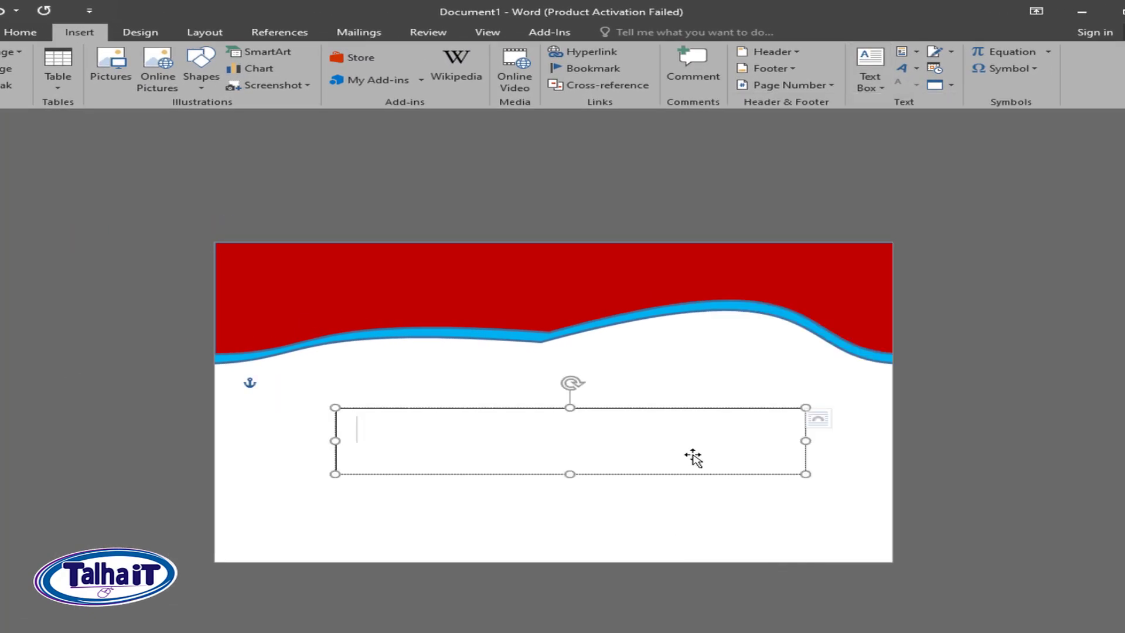
type("Talha It Academy")
key("Return")
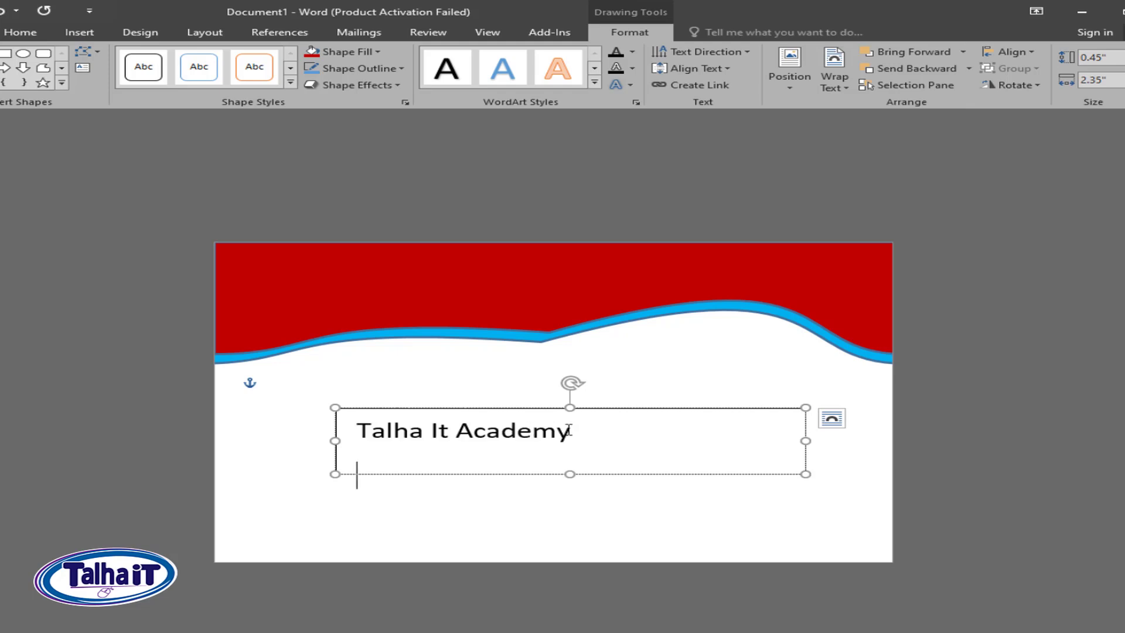
Enlarge the "Talha It Academy" text to 20 pt and make it bold
key("ctrl+a")
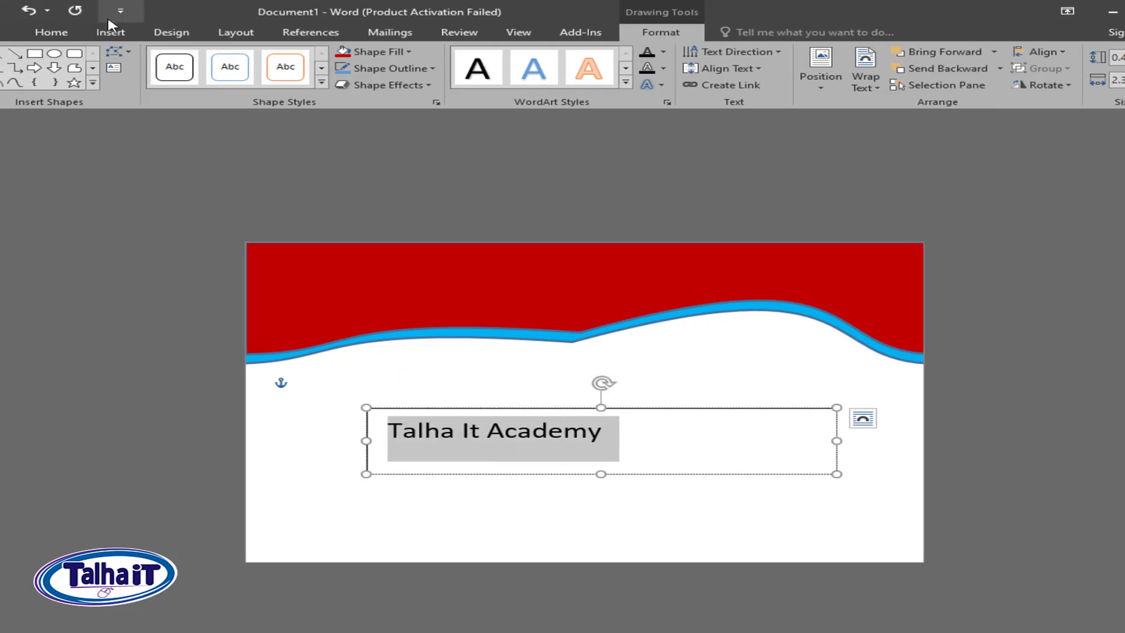
left_click(20, 32)
left_click(308, 57)
left_click(308, 58)
left_click(308, 58)
left_click(307, 58)
left_click(308, 57)
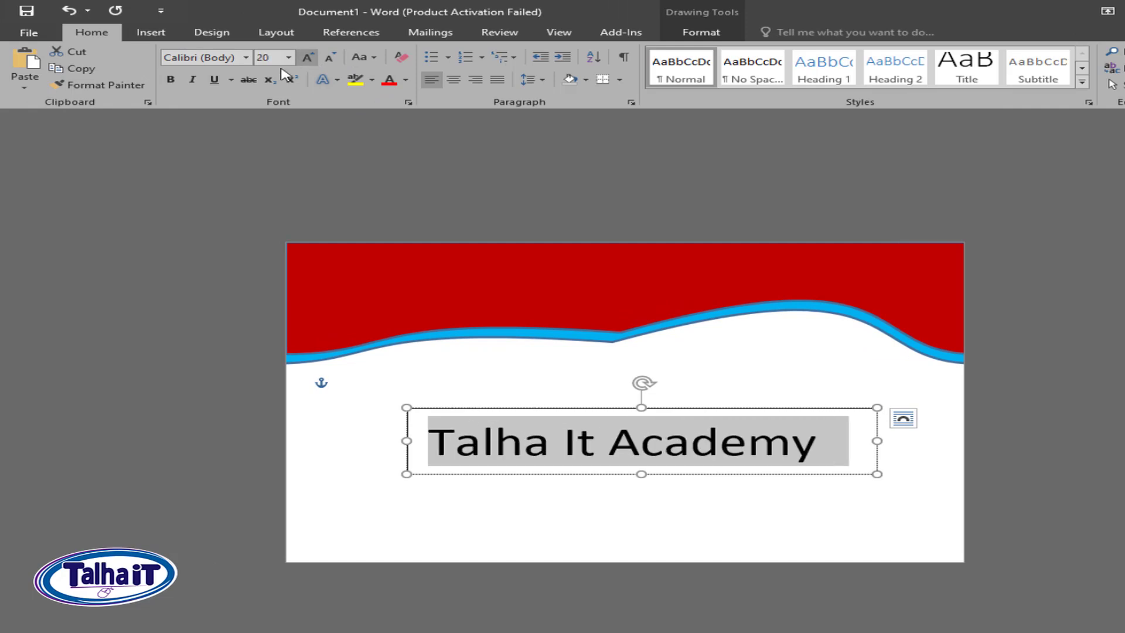
left_click(171, 80)
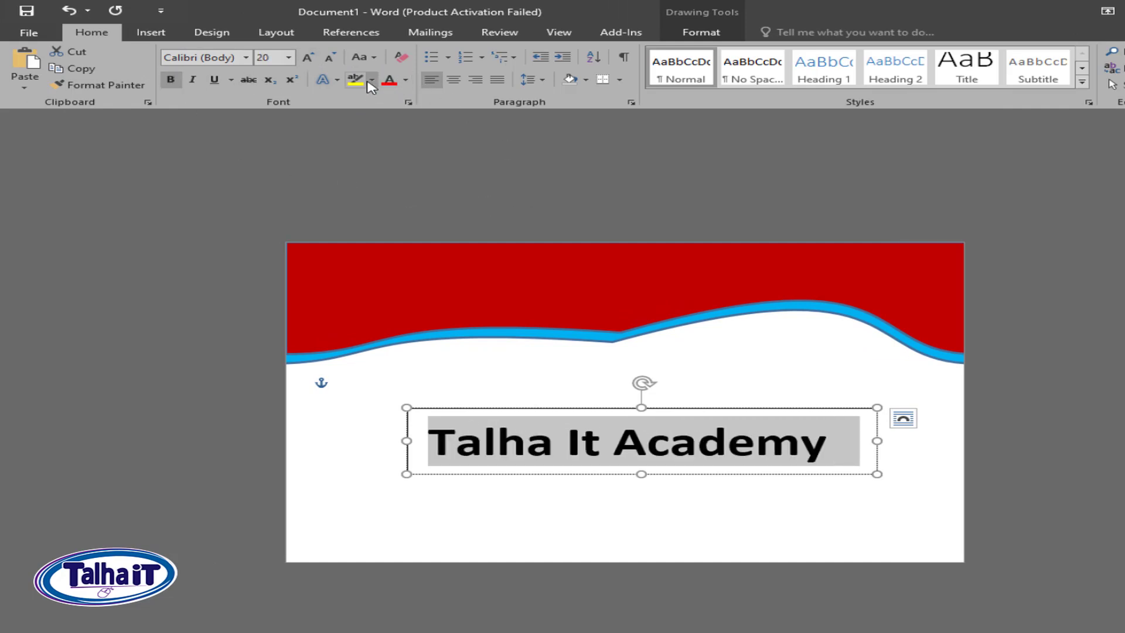
Colour the title text standard yellow and move its text box up onto the red header
left_click(406, 81)
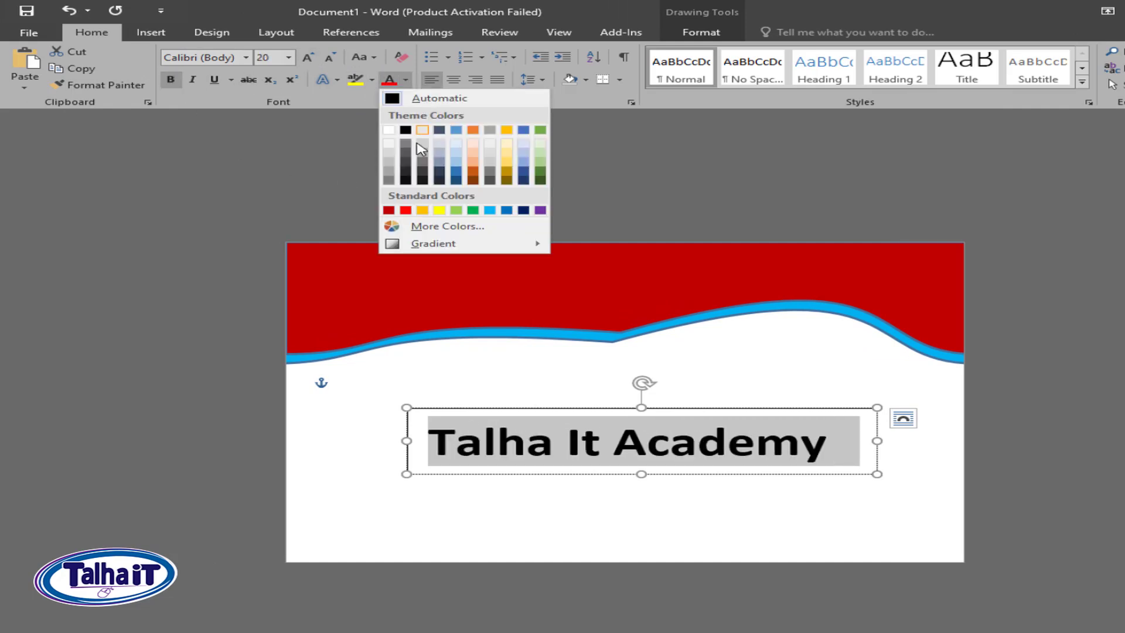
left_click(440, 209)
left_click_drag(713, 413, 714, 251)
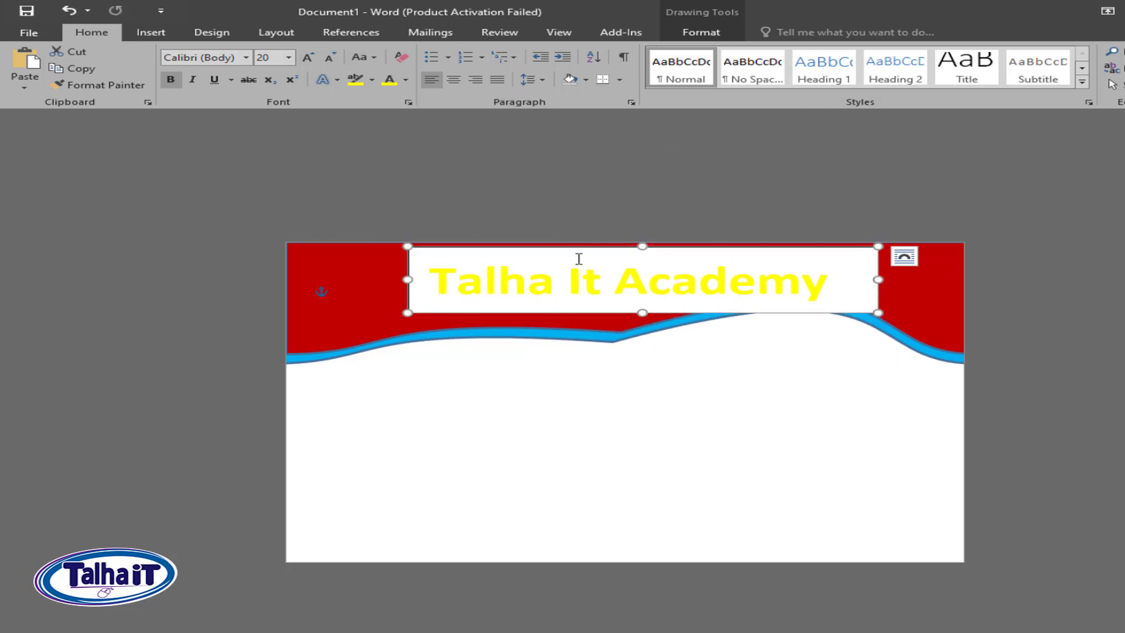
Remove the title text box's fill and widen the box to the right, almost to the card's edge
left_click(715, 34)
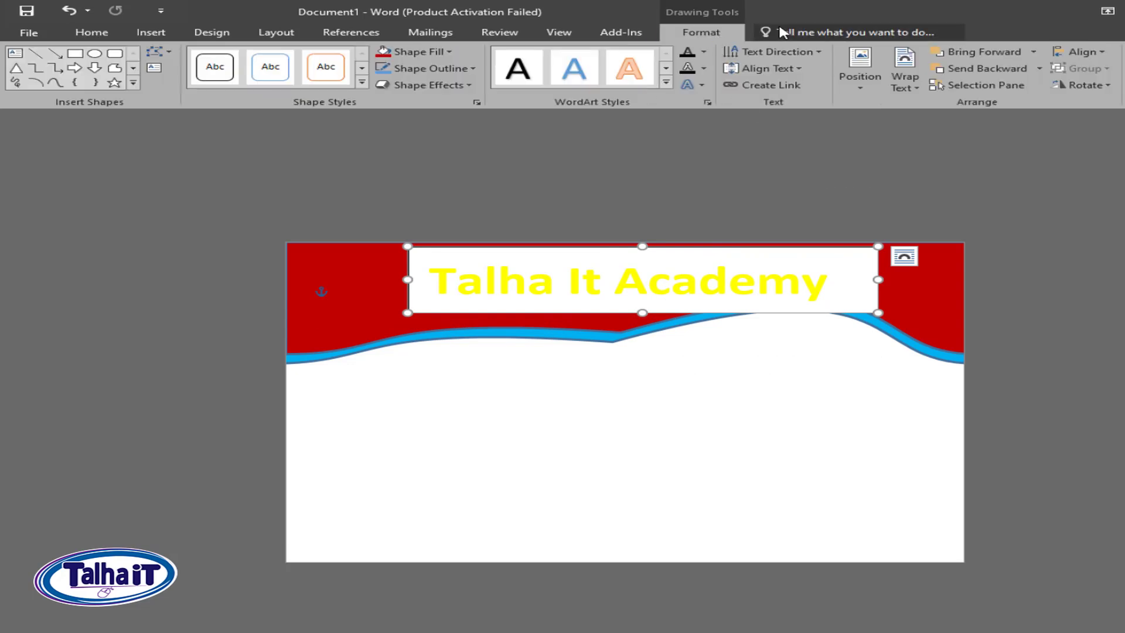
left_click(449, 51)
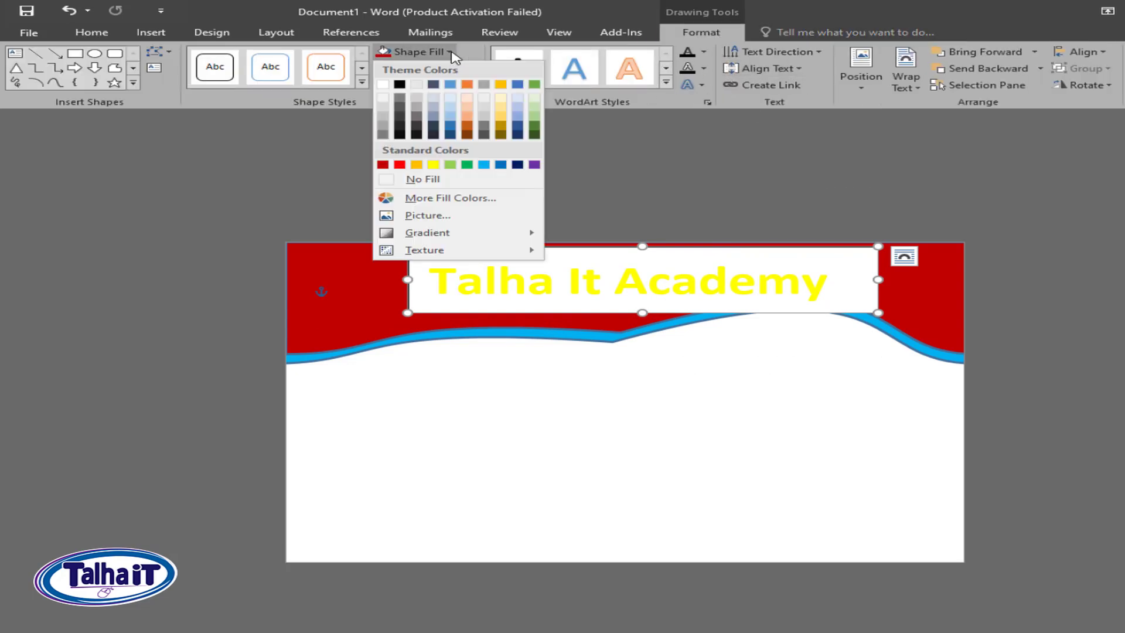
left_click(441, 183)
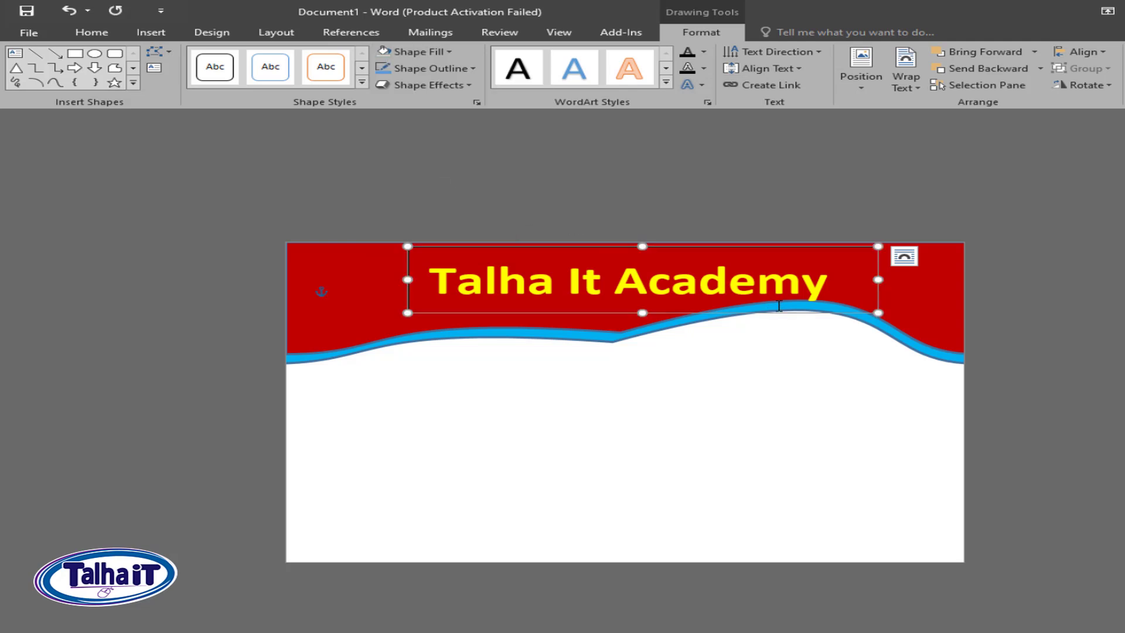
left_click_drag(878, 280, 939, 278)
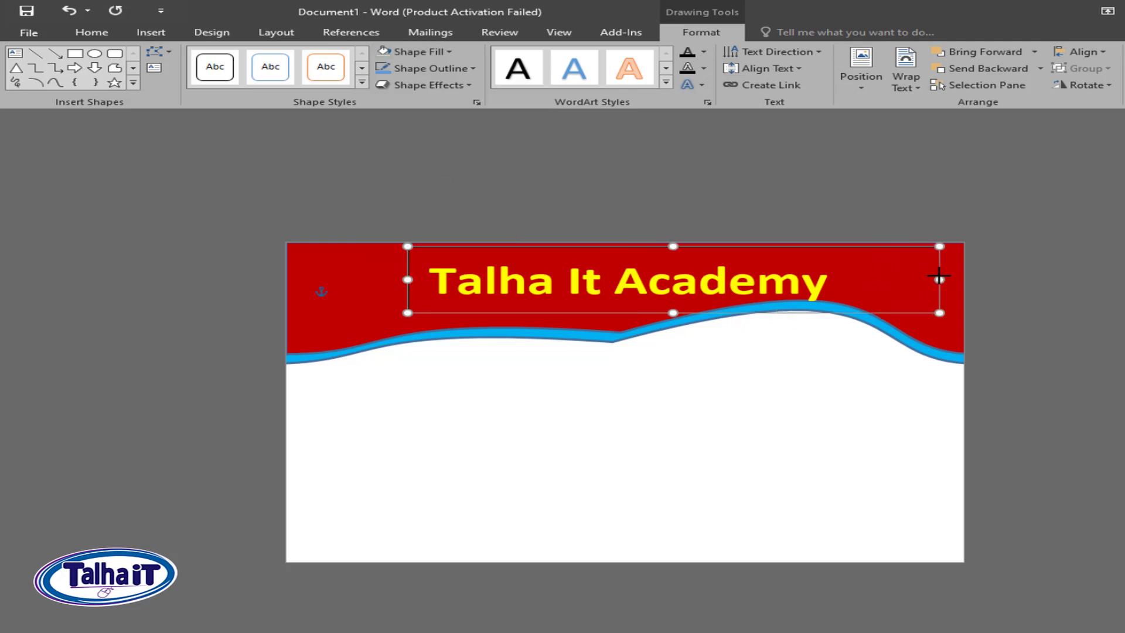
Increase the font size of the "Talha It Academy" title to 24 pt
triple_click(739, 287)
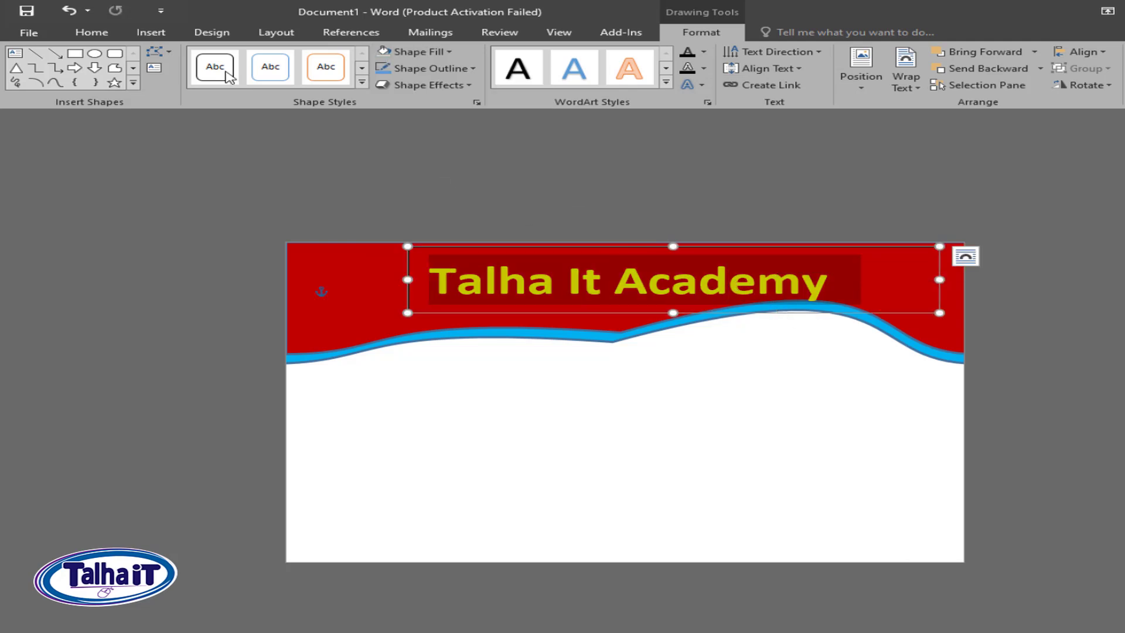
left_click(92, 32)
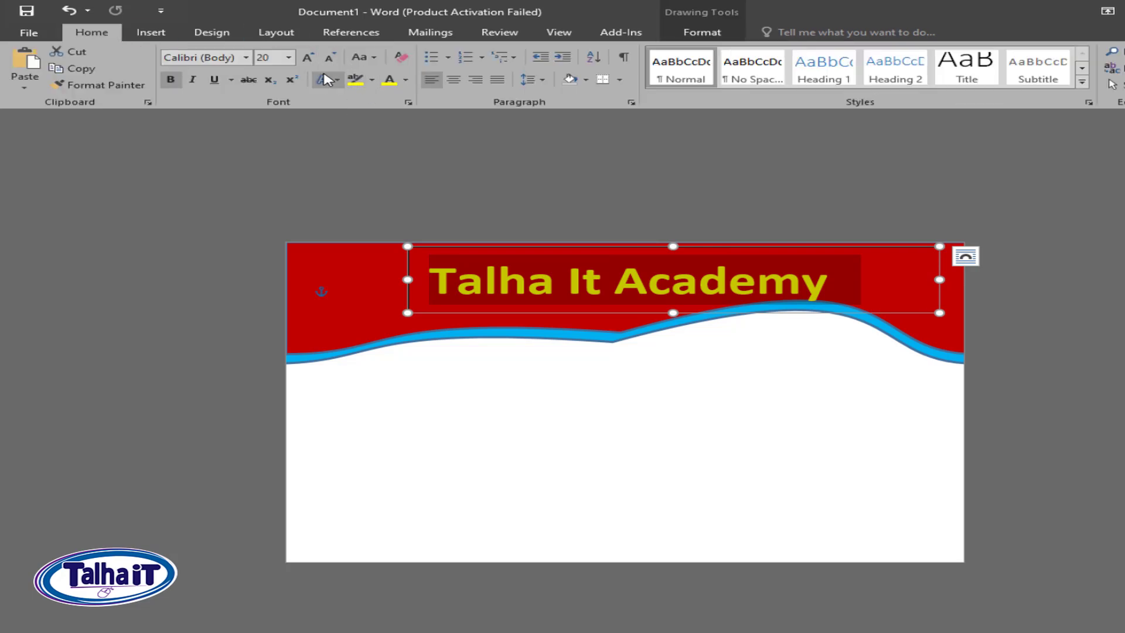
left_click(306, 58)
left_click(306, 59)
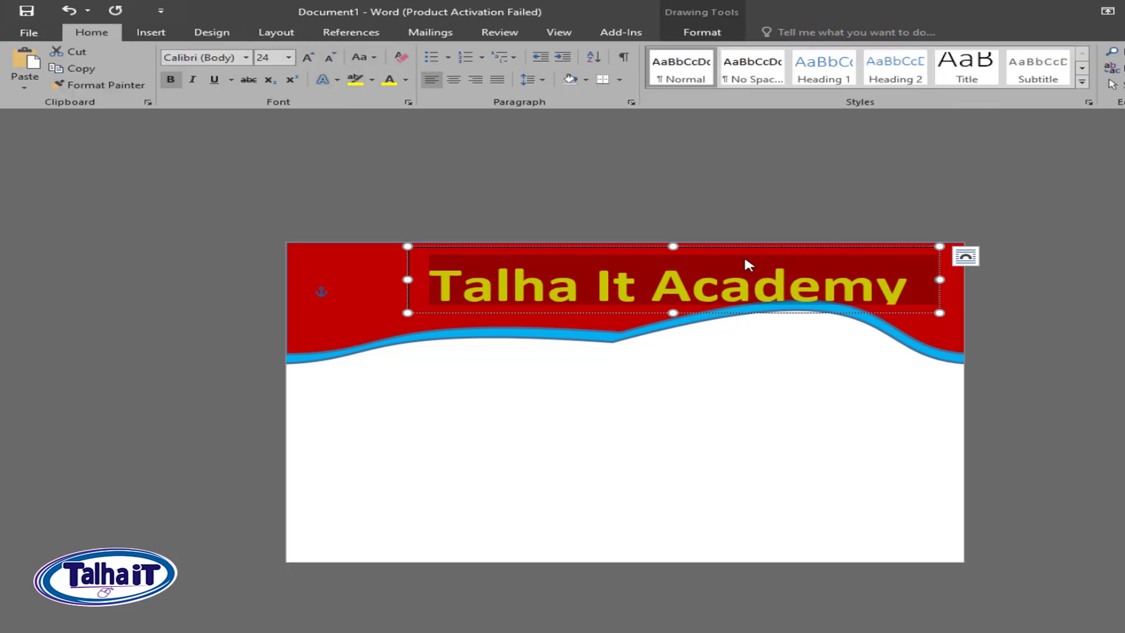
Reposition the title text box right of centre in the red header, with its text just above the wave's crest
left_click_drag(736, 246, 717, 241)
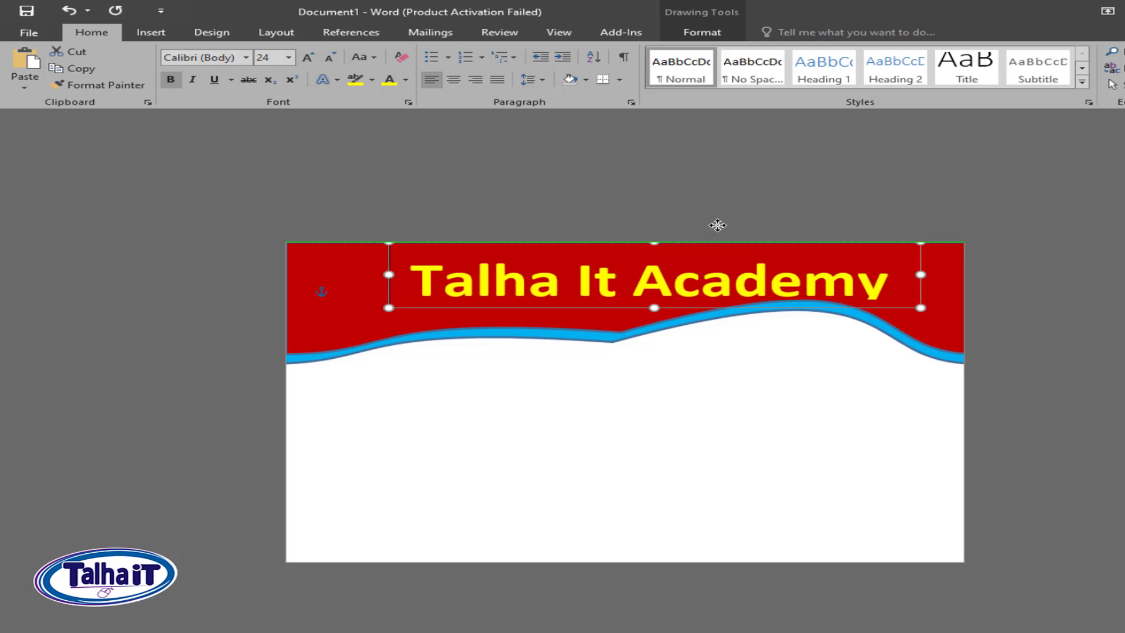
key("Up")
key("Up")
key("Up")
key("Up")
key("Up")
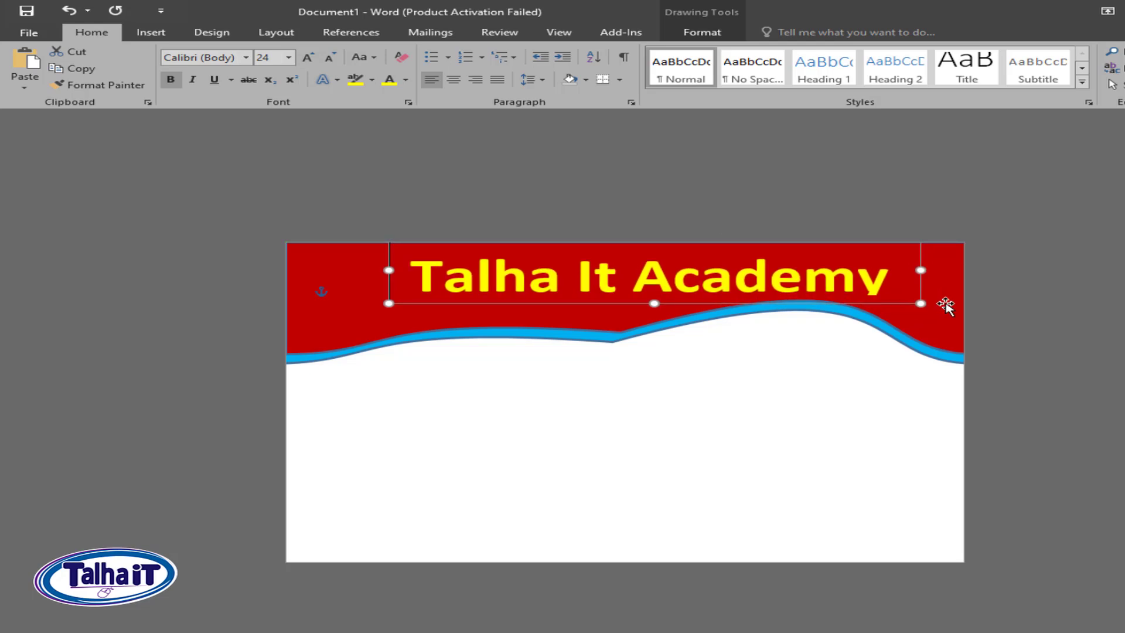
key("Up")
key("Up")
key("Up")
key("Right")
key("Right")
key("Right")
key("Right")
key("Right")
key("Right")
key("Right")
key("Right")
key("Right")
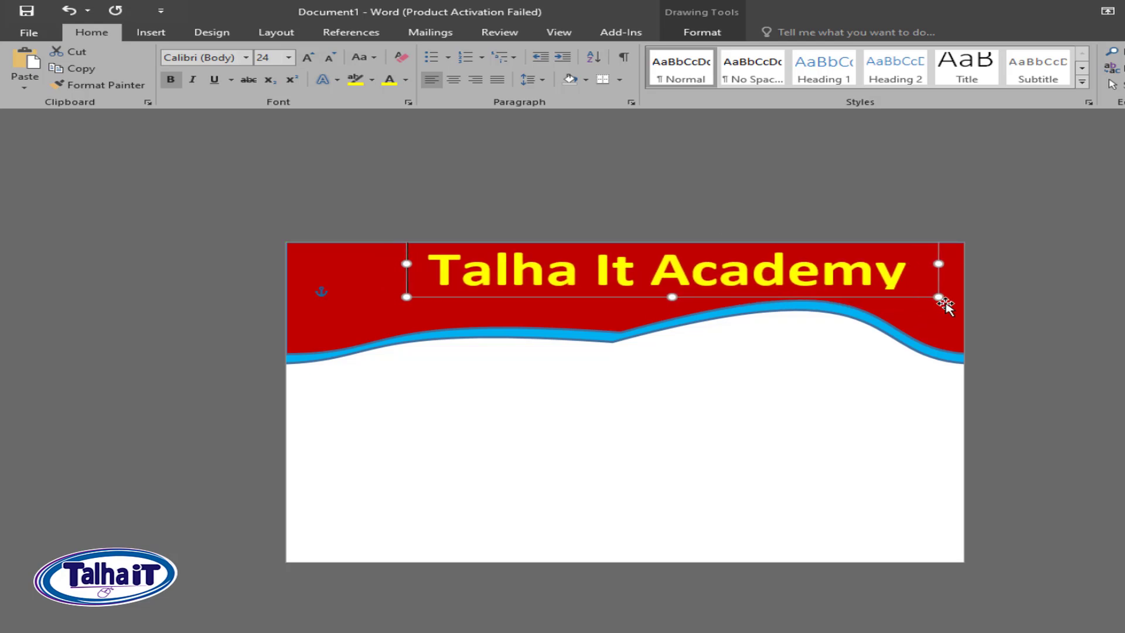
key("Down")
key("Down")
key("Down")
key("Down")
key("Down")
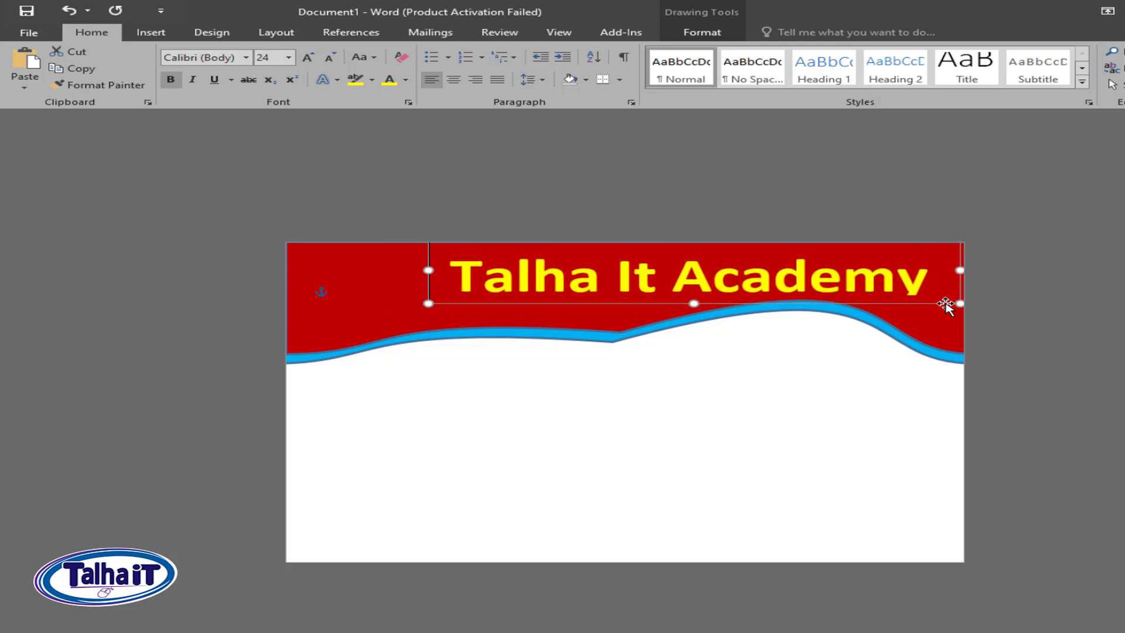
key("Left")
key("Left")
key("Left")
key("Left")
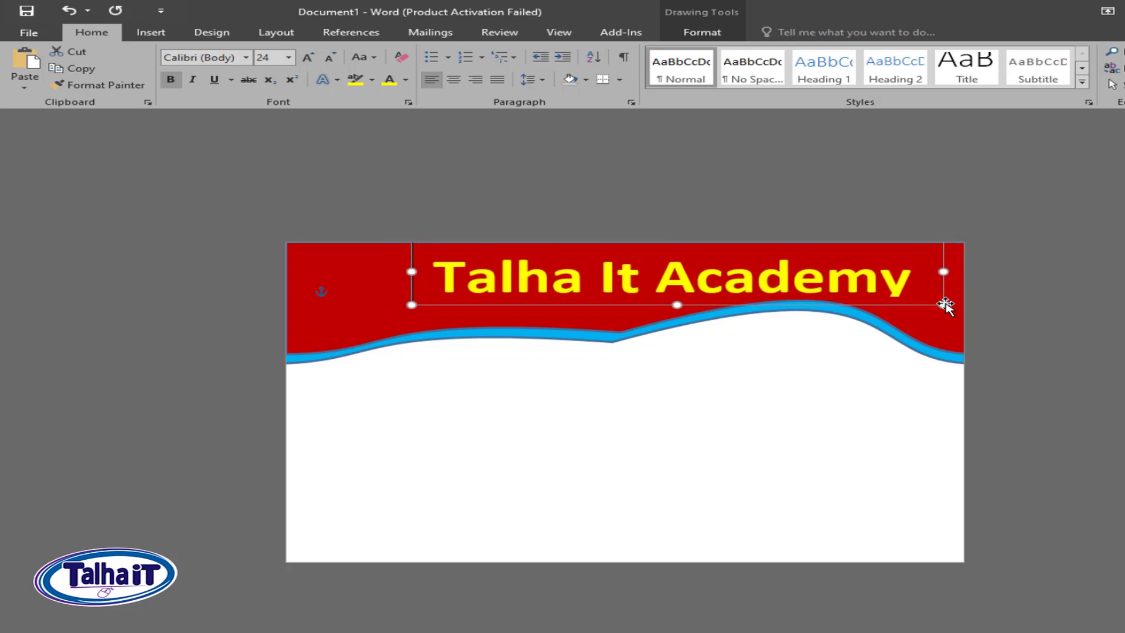
Remove the outline of the "Talha It Academy" text box and deselect it
left_click(341, 297)
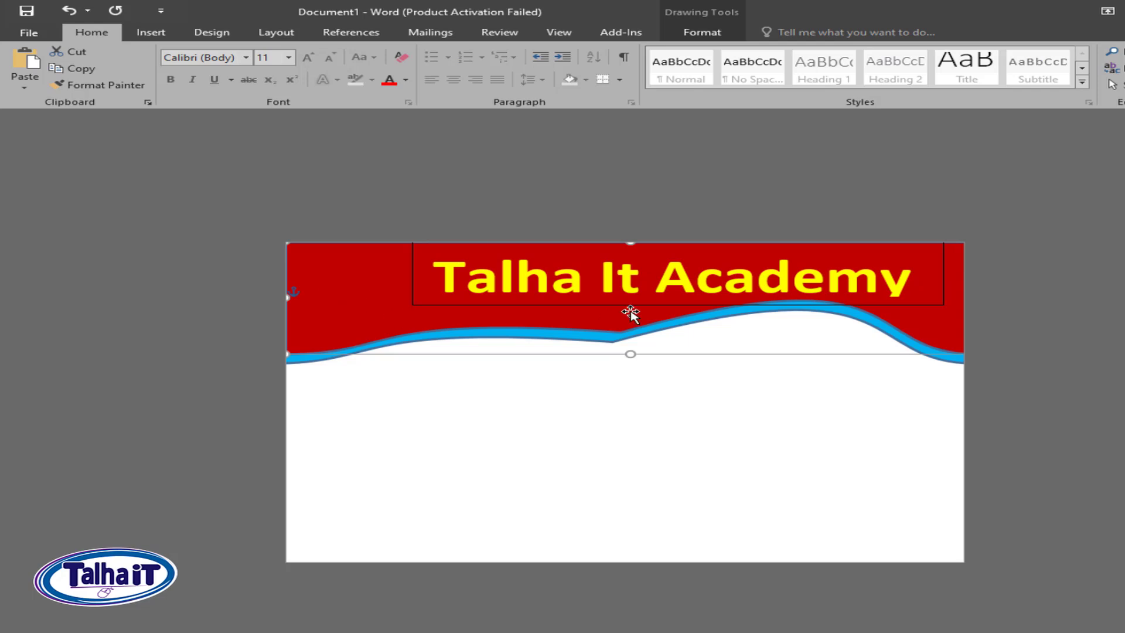
left_click(718, 434)
left_click(707, 287)
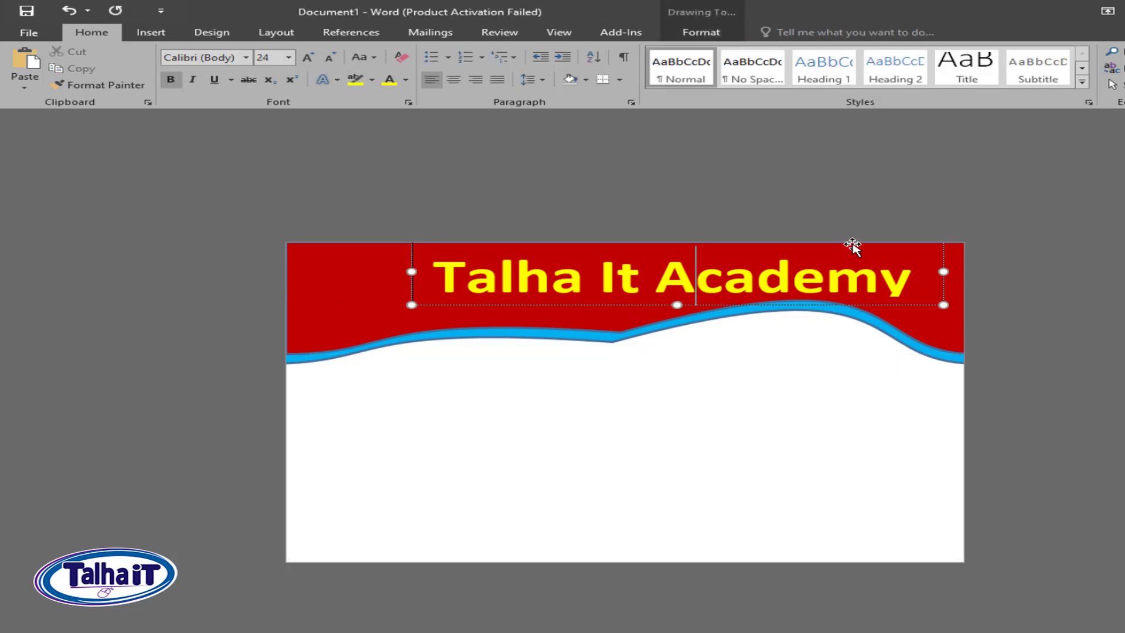
left_click(707, 34)
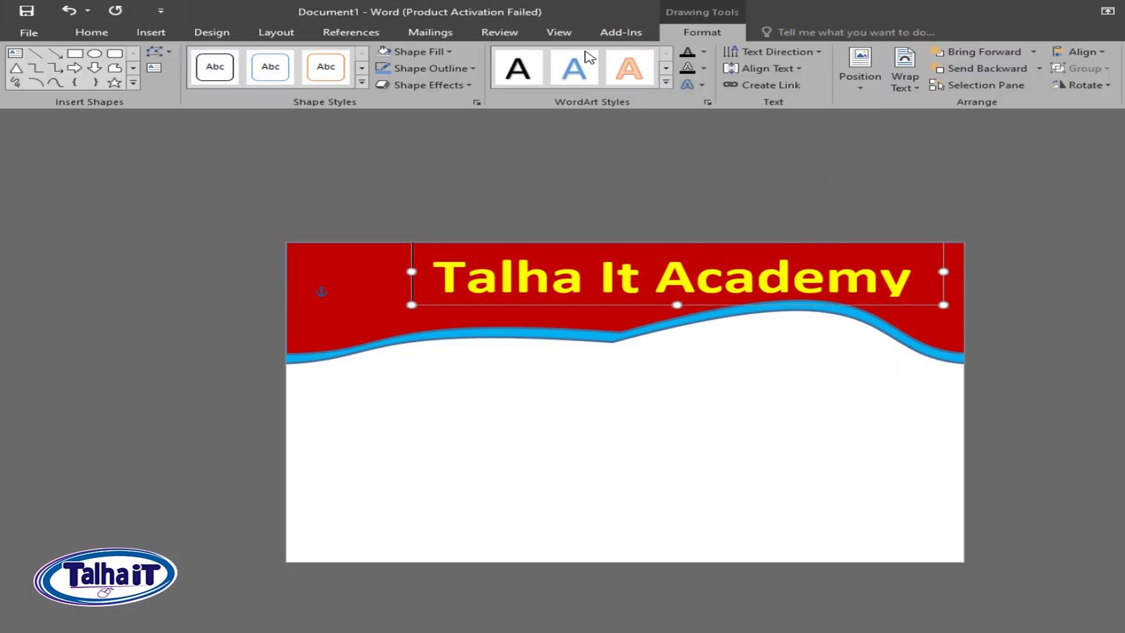
left_click(472, 68)
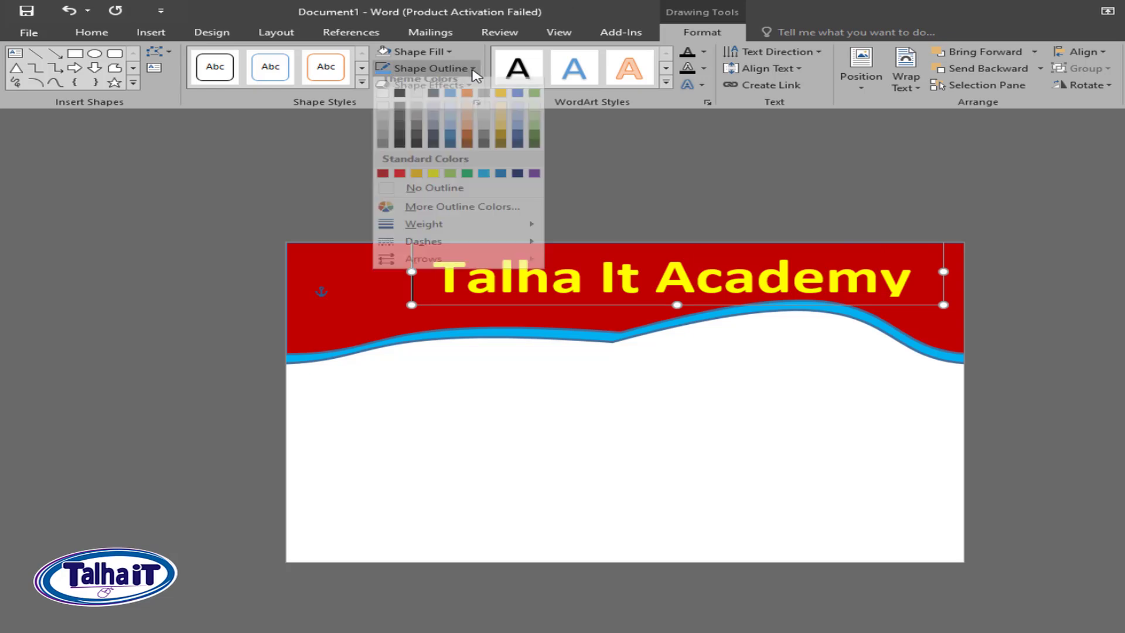
left_click(452, 194)
left_click(736, 425)
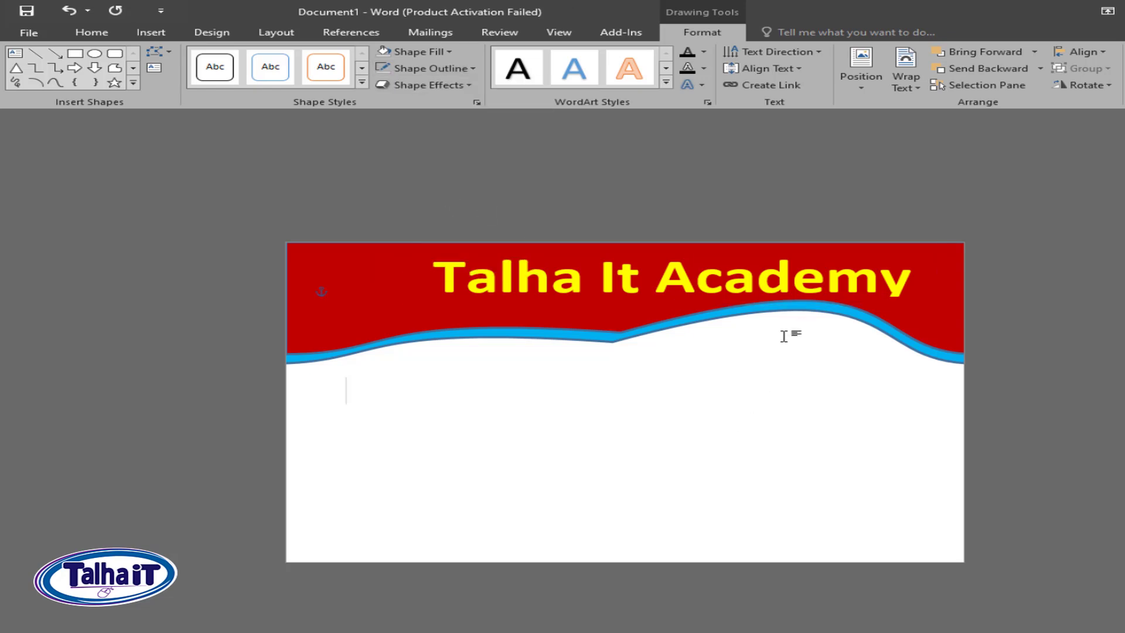
left_click(765, 271)
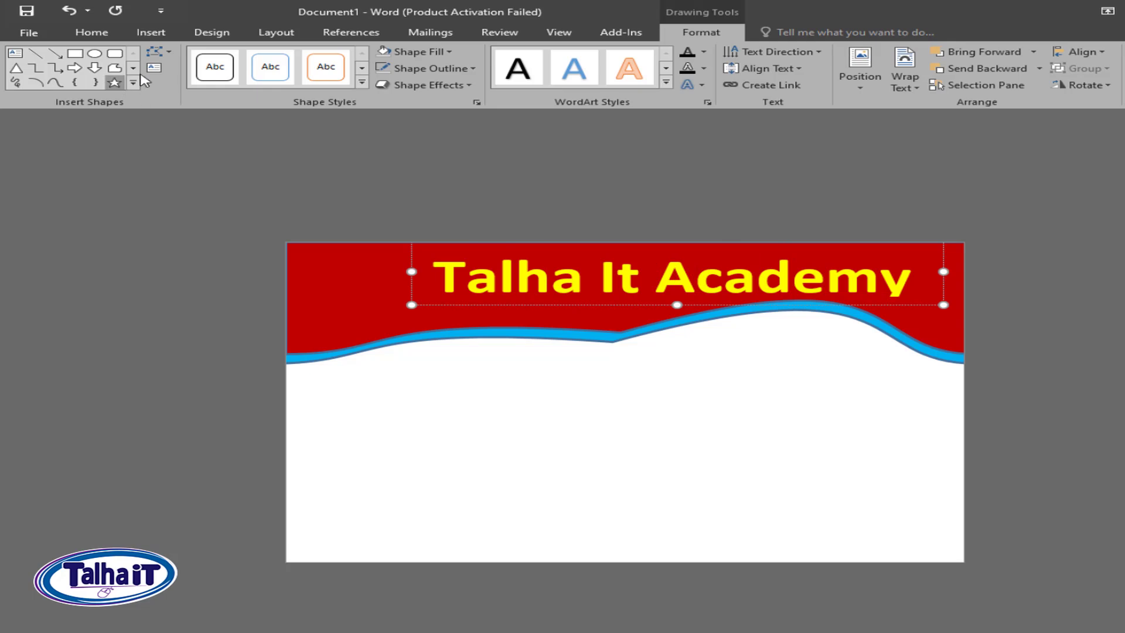
left_click(654, 471)
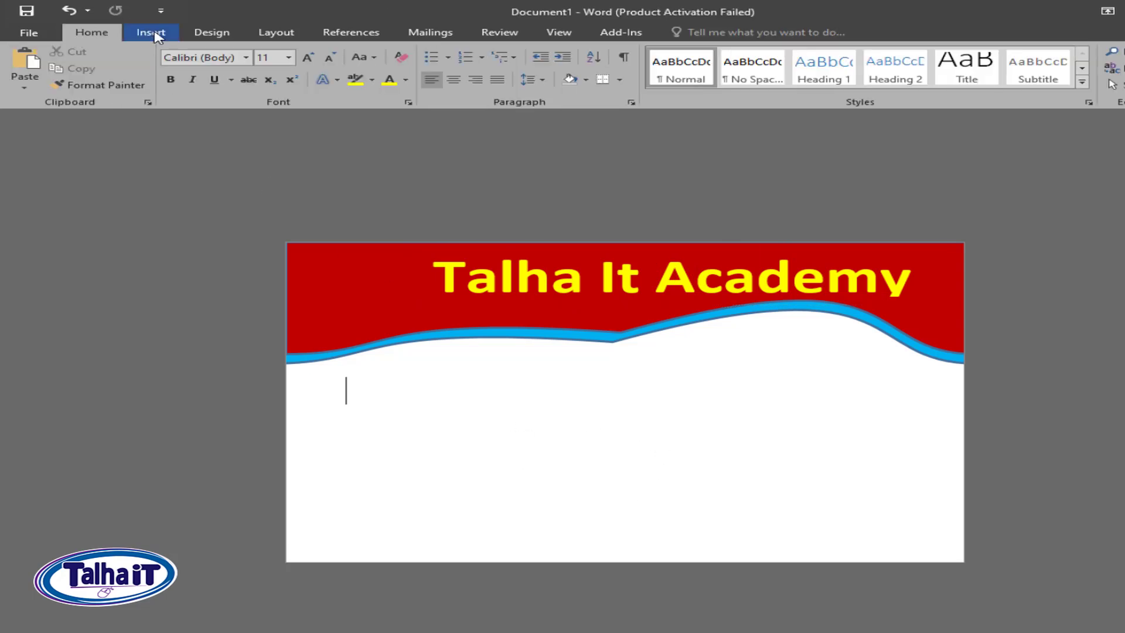
Insert the picture talha-it-logo from the Vedio Things folder inside Talha It Youtube work on the DESIGN WORK (G:) drive
left_click(153, 32)
left_click(194, 81)
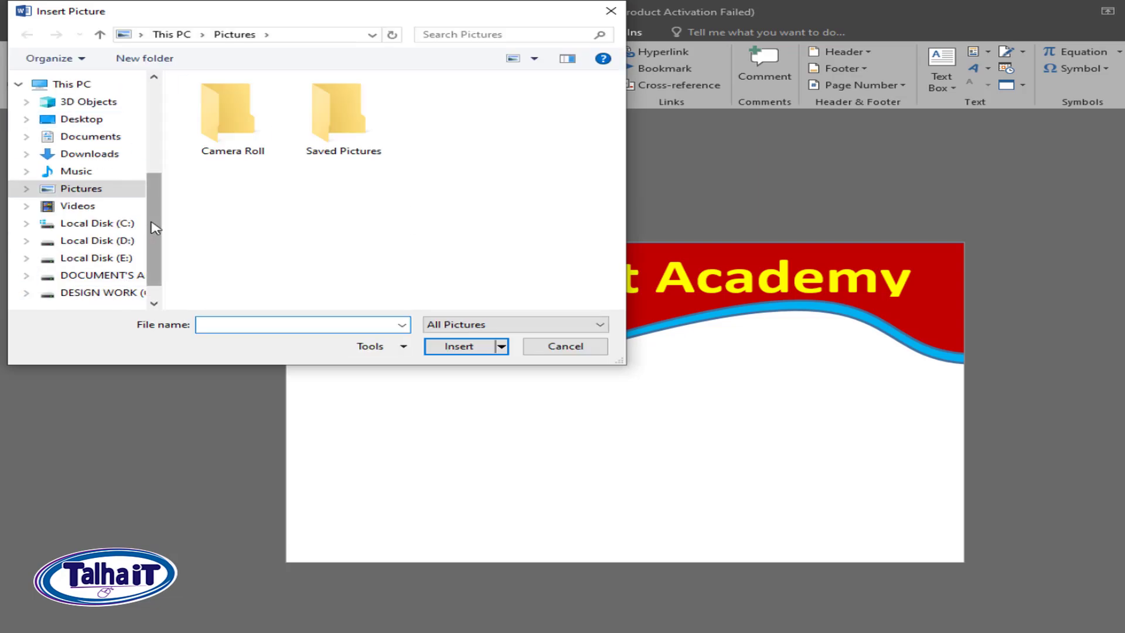
scroll(153, 241, "down", 1)
left_click(135, 253)
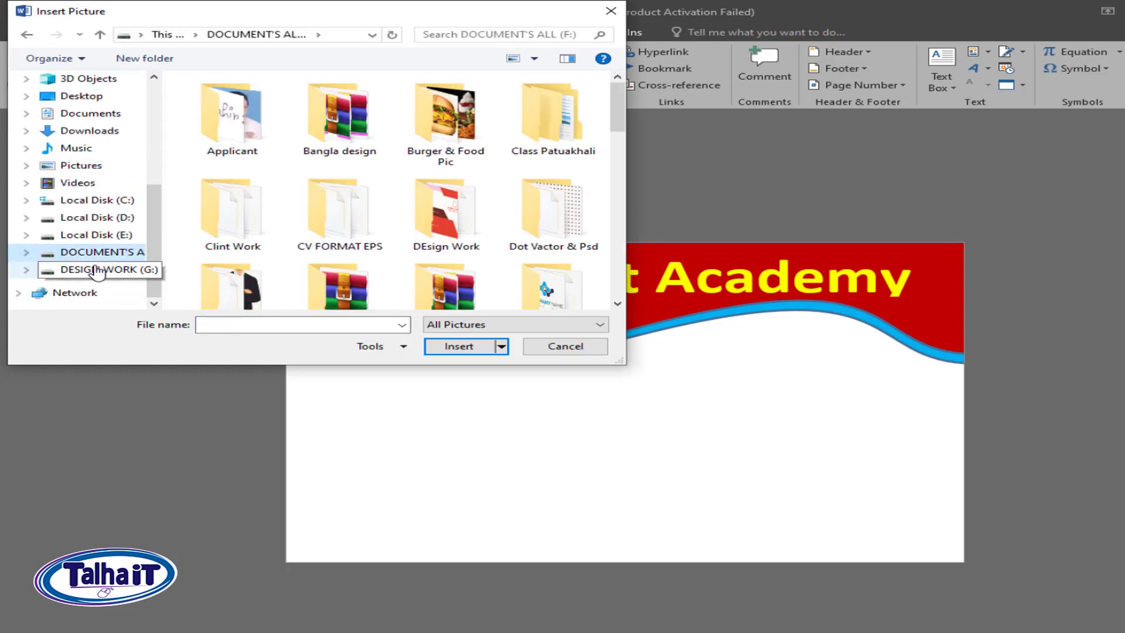
scroll(420, 205, "down", 6)
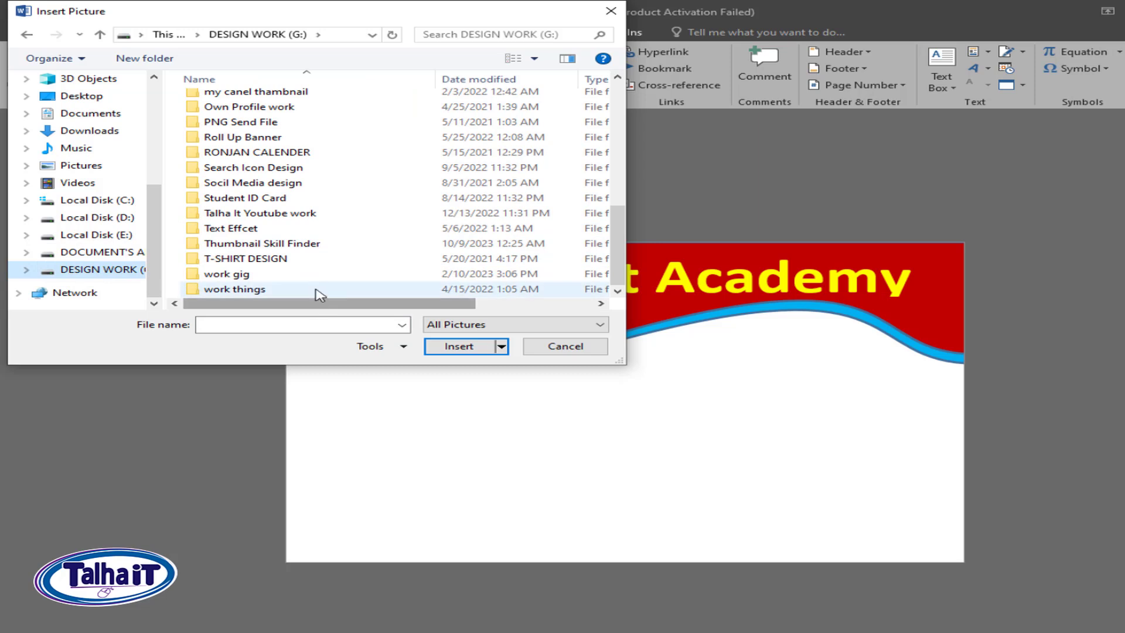
double_click(261, 213)
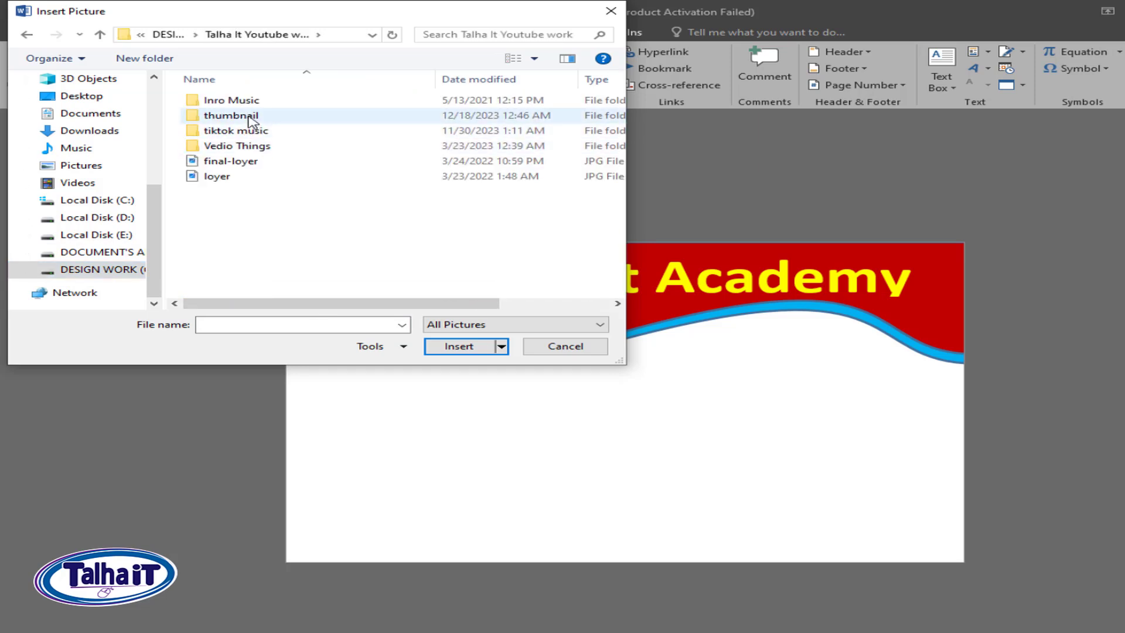
double_click(240, 147)
left_click(237, 211)
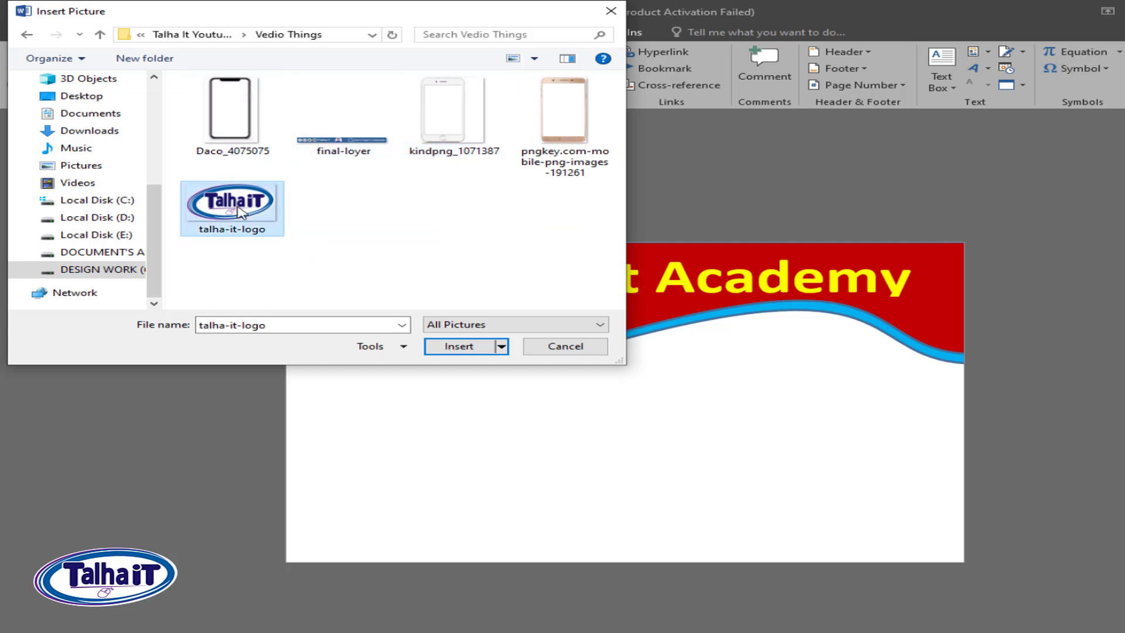
left_click(468, 344)
Set the logo's text wrapping to Behind Text and shrink it to about 1" wide in the white area below the wave
scroll(759, 535, "down", 2)
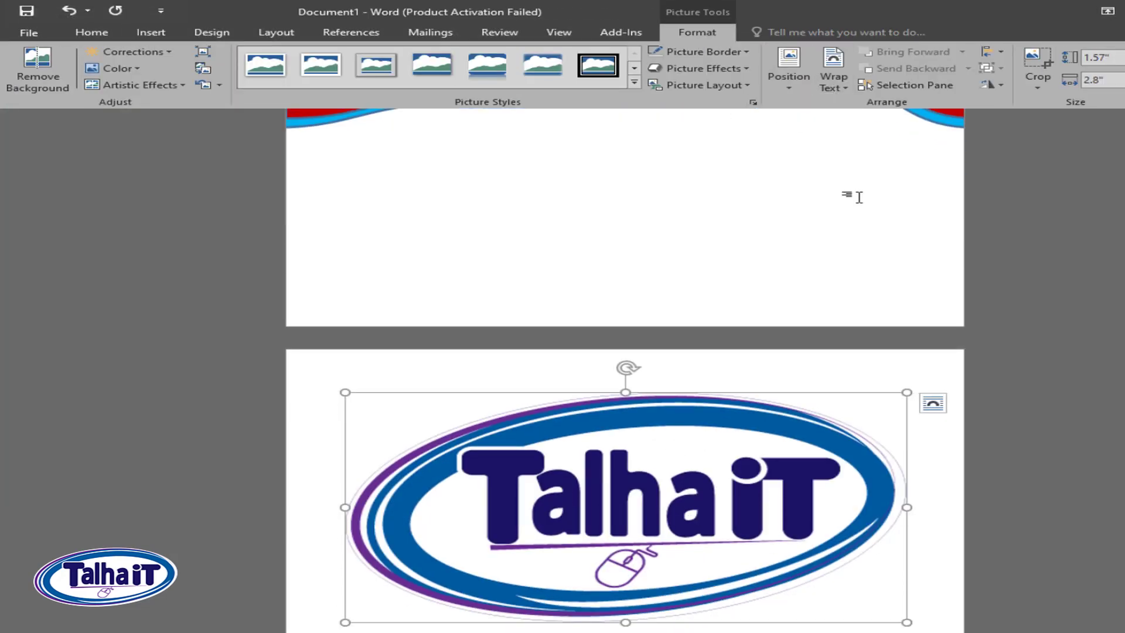
left_click(844, 91)
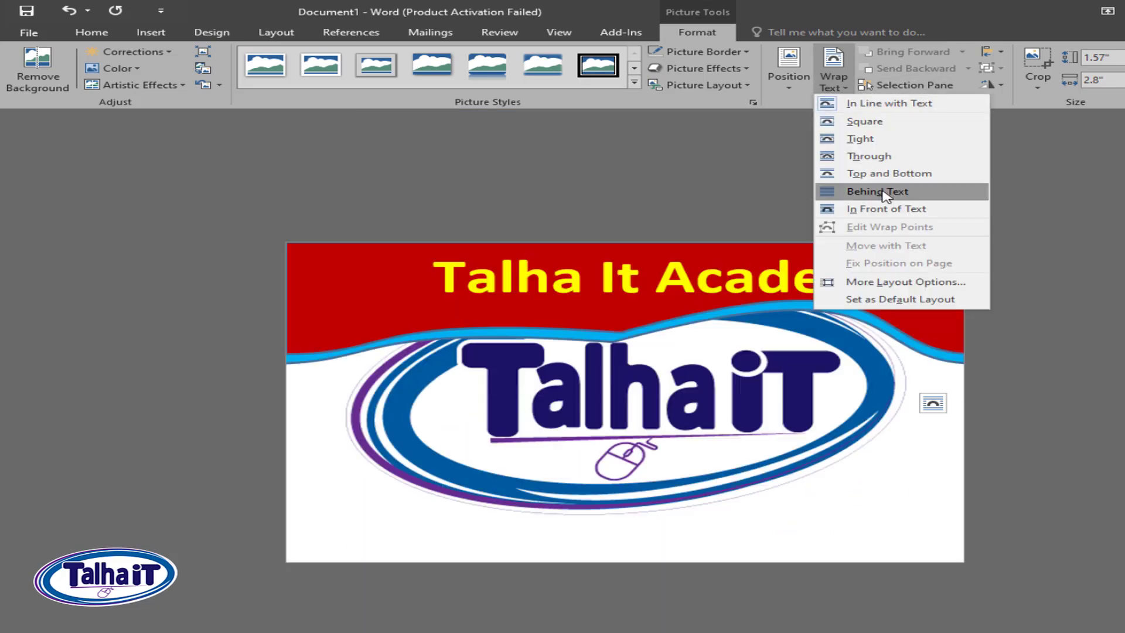
left_click(884, 195)
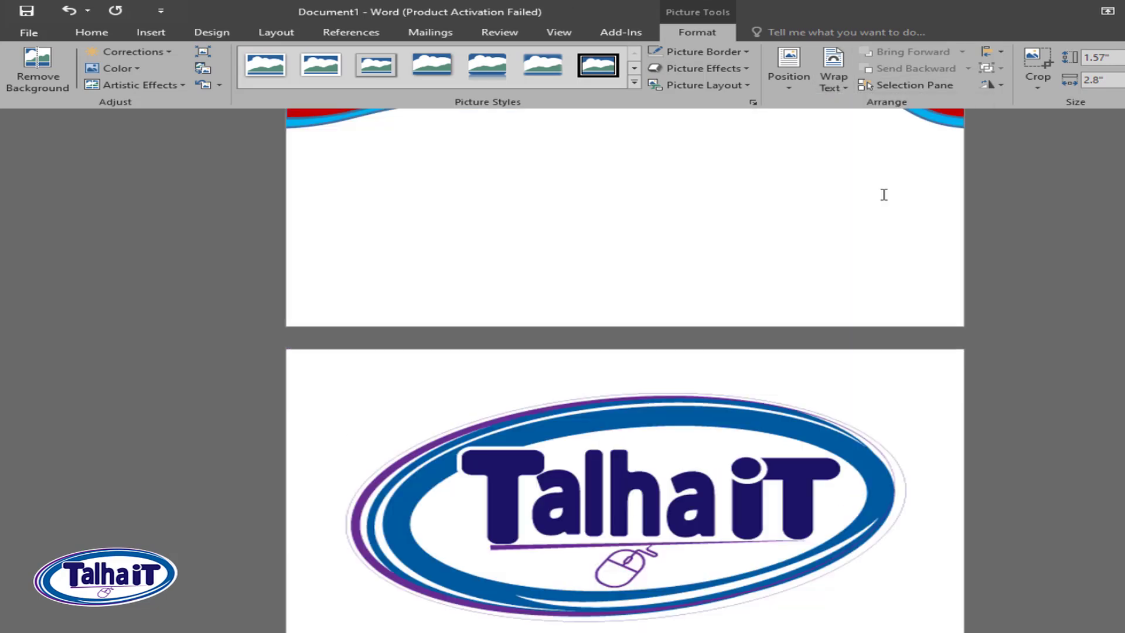
left_click_drag(909, 518, 545, 368)
left_click_drag(450, 349, 446, 422)
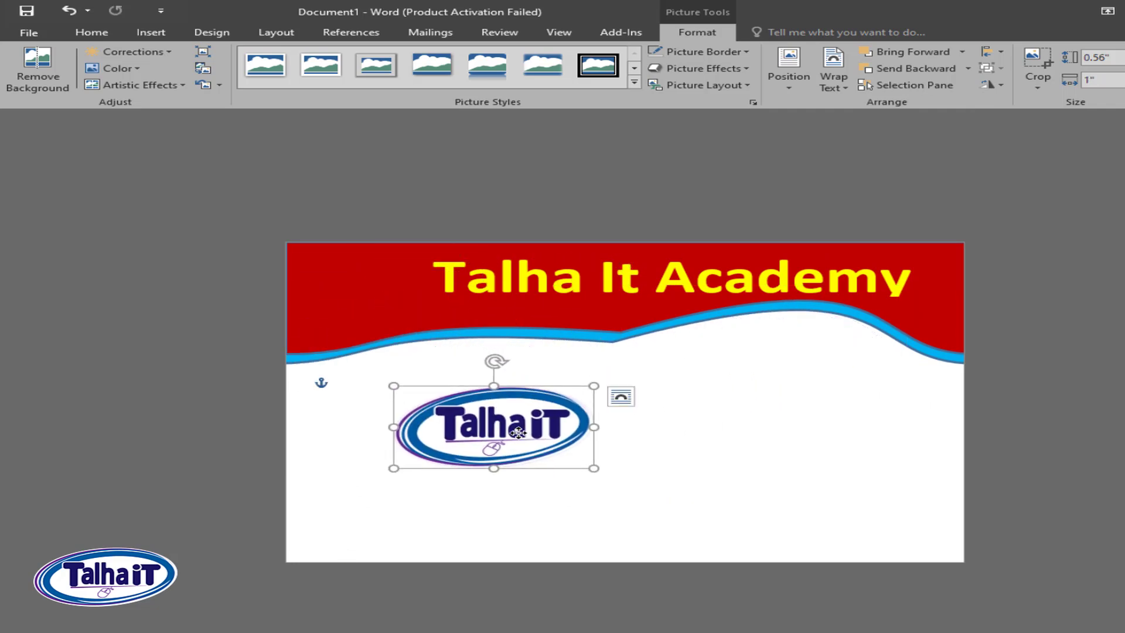
Bring the logo forward in the stacking order and move it up close to the wave
right_click(521, 433)
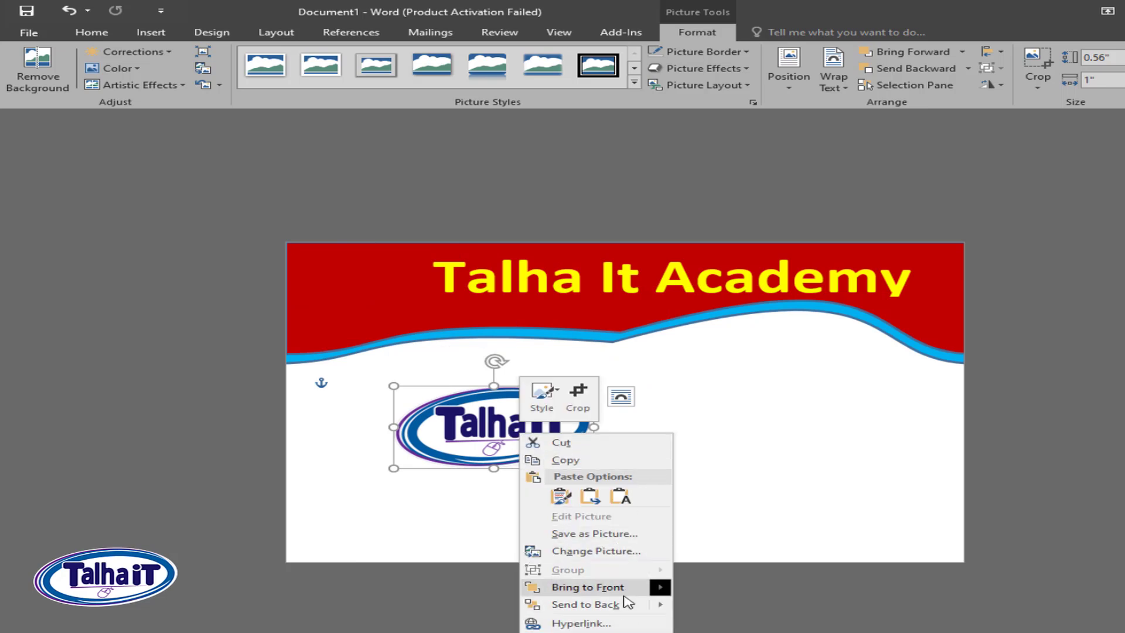
mouse_move(627, 600)
left_click(738, 603)
left_click_drag(532, 417, 540, 391)
right_click(547, 402)
mouse_move(642, 580)
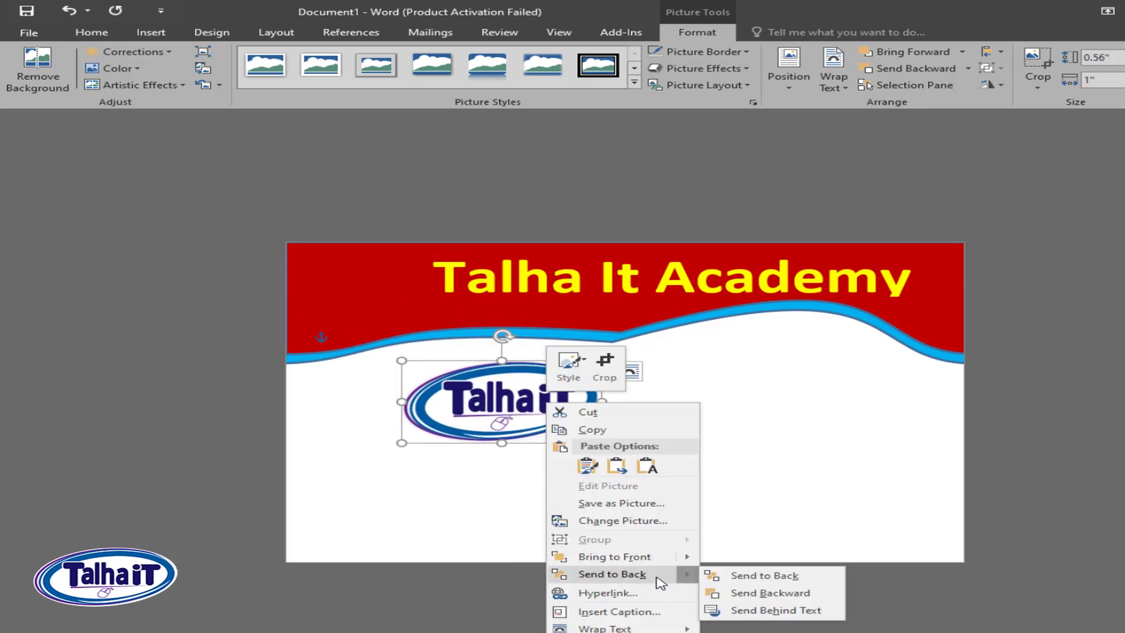
mouse_move(651, 560)
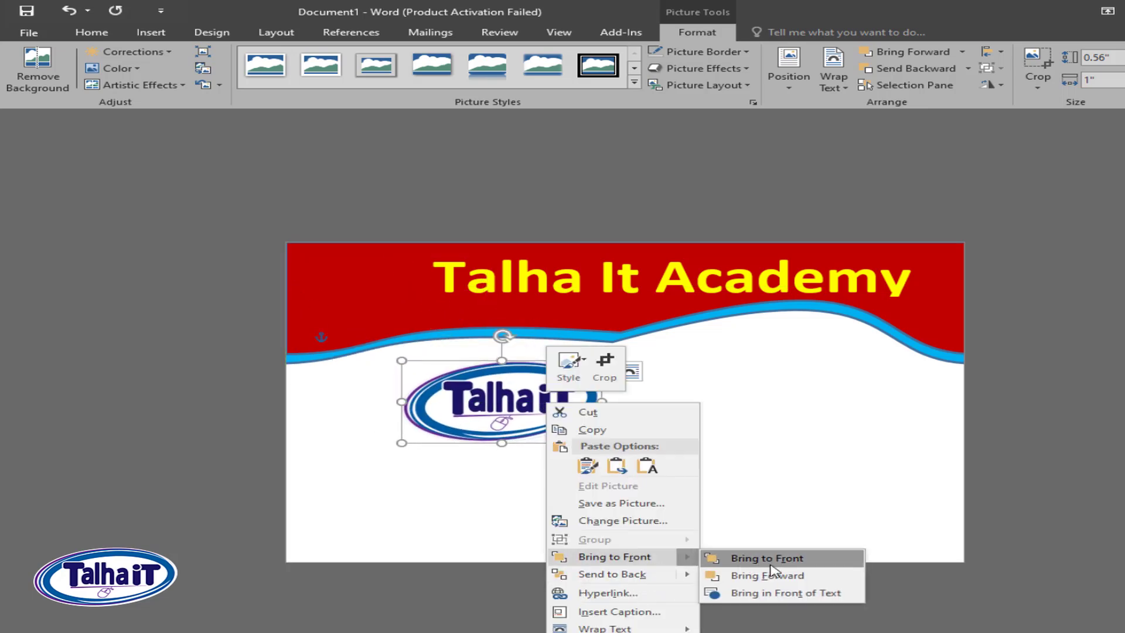
left_click(797, 579)
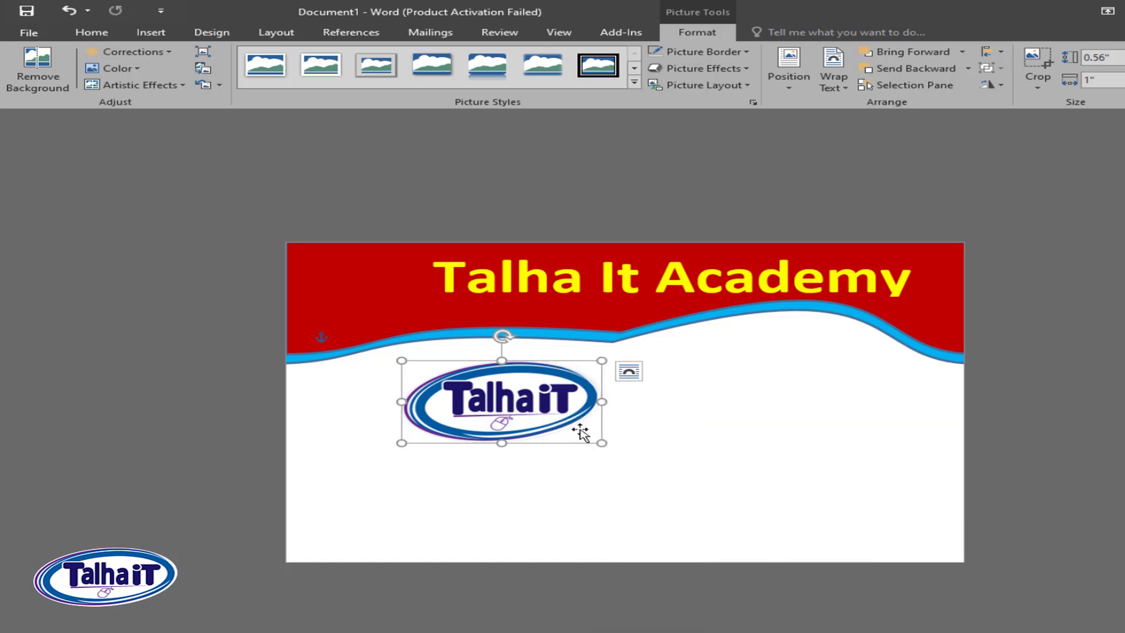
Place the logo at the left end of the red header and shrink it to fit before the title
left_click_drag(461, 352, 467, 382)
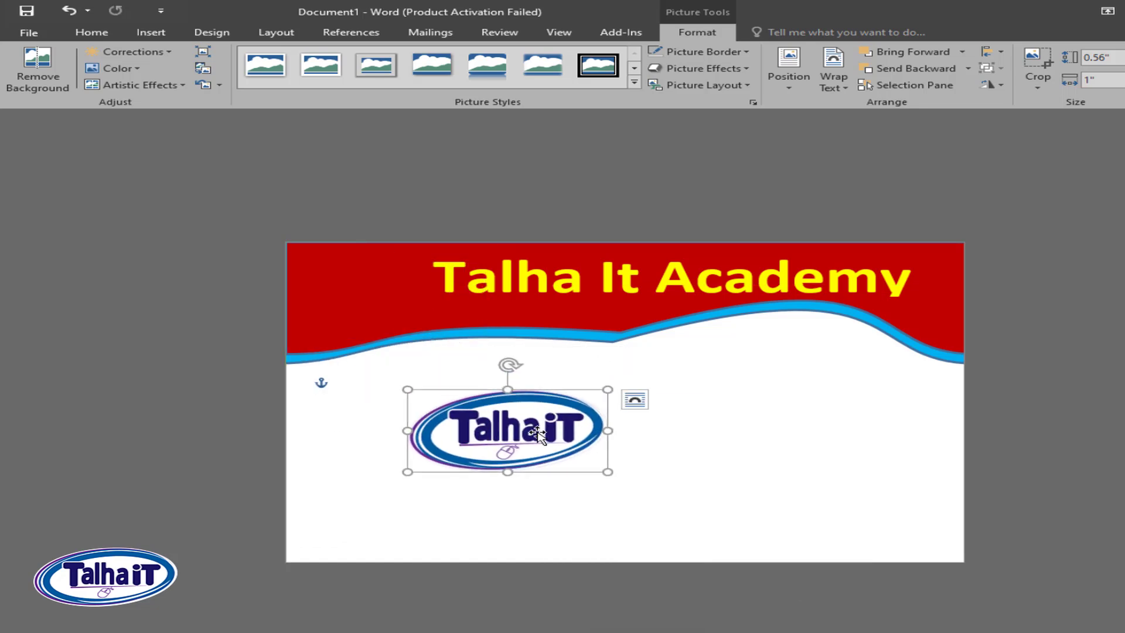
key("ctrl+z")
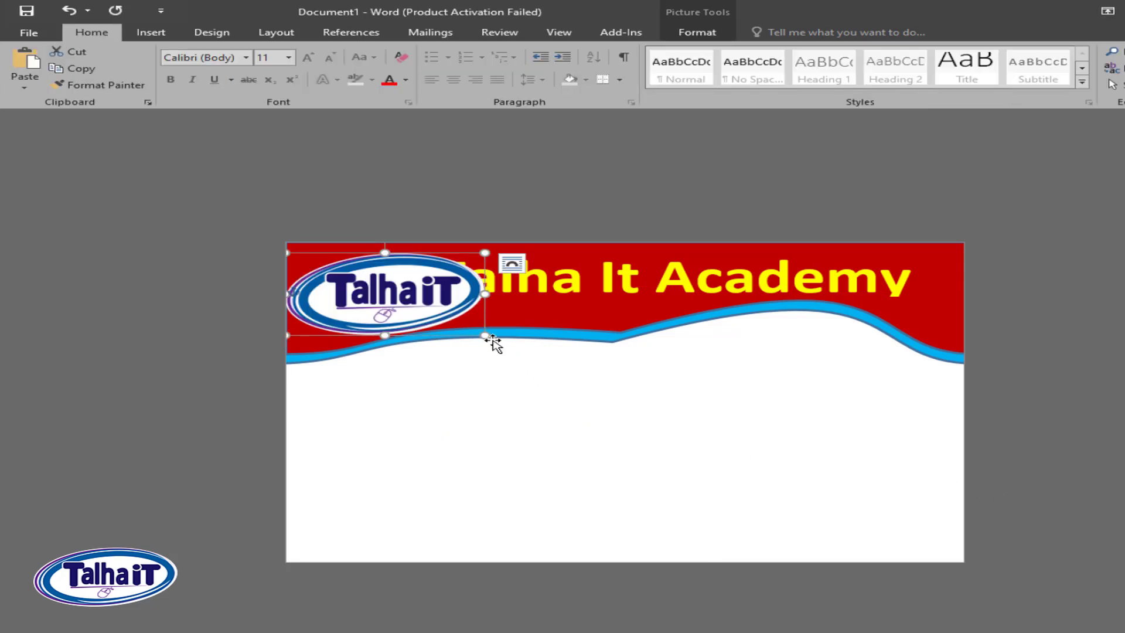
left_click_drag(486, 336, 384, 284)
Nudge the "Talha It Academy" text box to the right and slightly up, clear of the logo
left_click(507, 287)
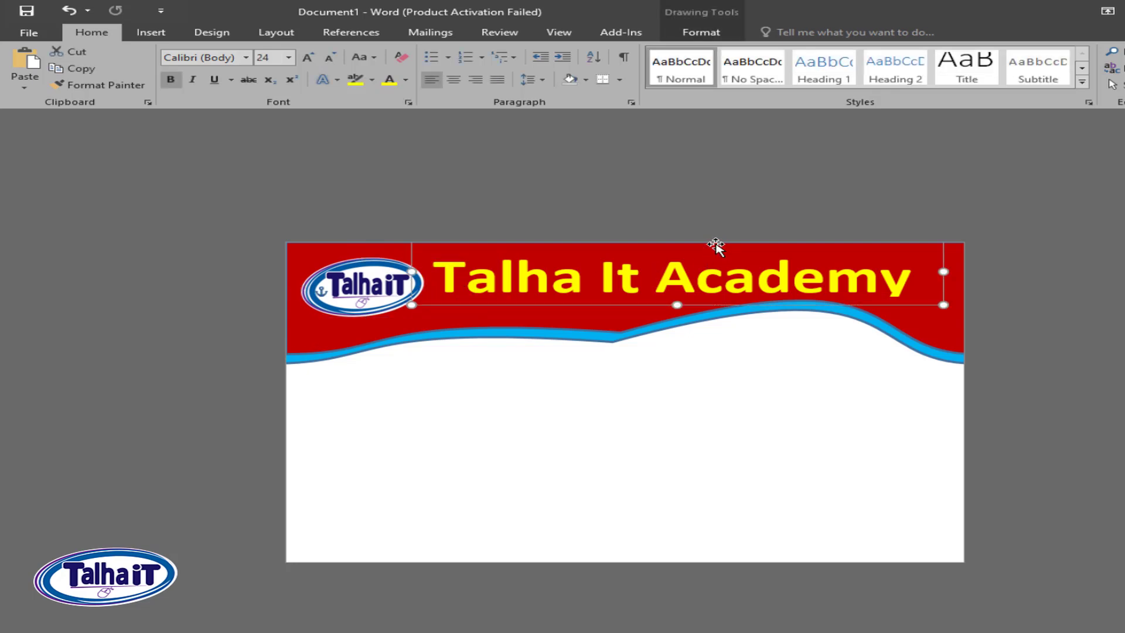
left_click(717, 246)
key("Right")
key("Right")
key("Right")
key("Right")
key("Right")
key("Right")
key("Right")
key("Right")
key("Right")
key("Right")
key("Right")
key("Right")
key("Right")
key("Right")
key("Right")
key("Right")
key("Up")
Shift the logo slightly right and up within the red header, closer to the title, and deselect it
left_click(374, 294)
left_click_drag(364, 291, 377, 289)
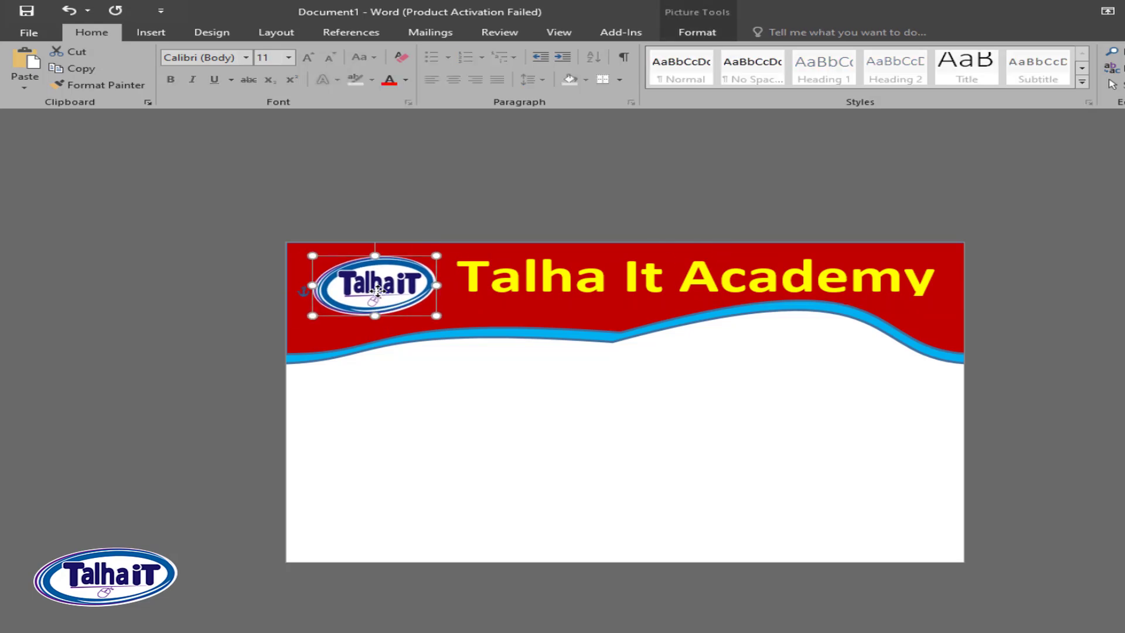
left_click(399, 384)
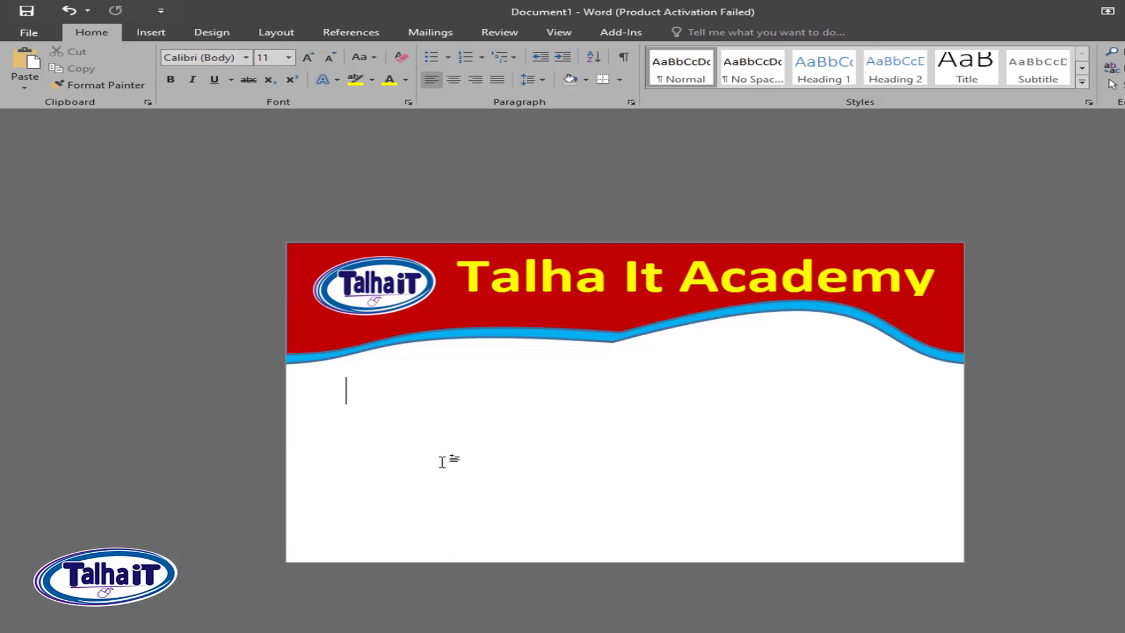
Draw a rounded rectangle in the white area below the logo as a photo frame
left_click(150, 33)
left_click(271, 73)
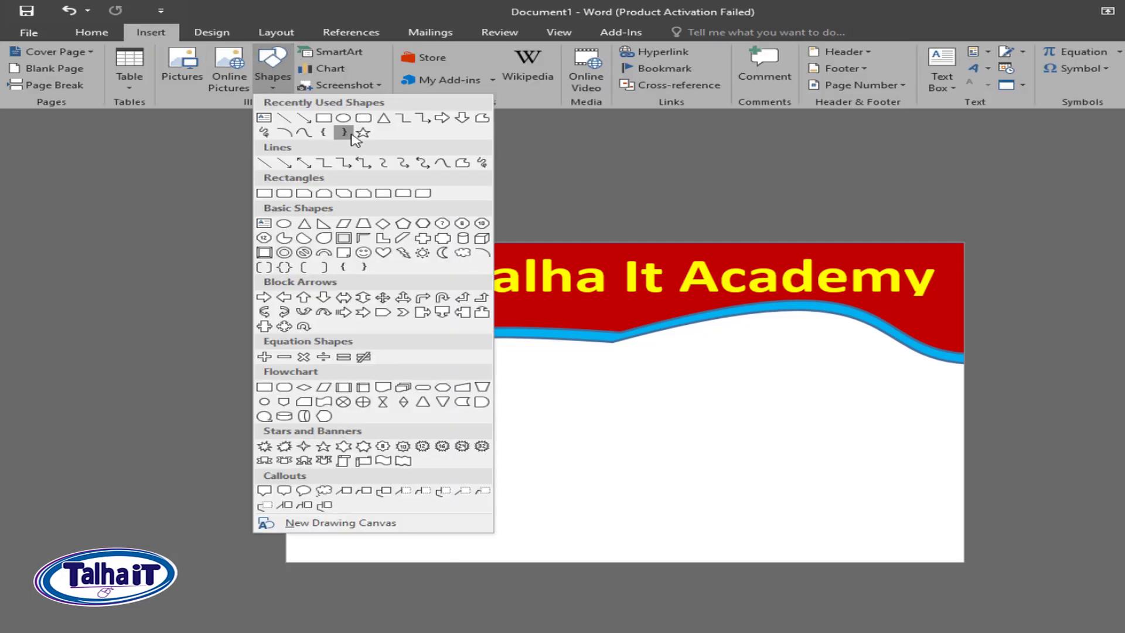
left_click(364, 119)
mouse_move(352, 373)
left_mouse_down()
mouse_move(533, 483)
mouse_move(538, 497)
left_mouse_up()
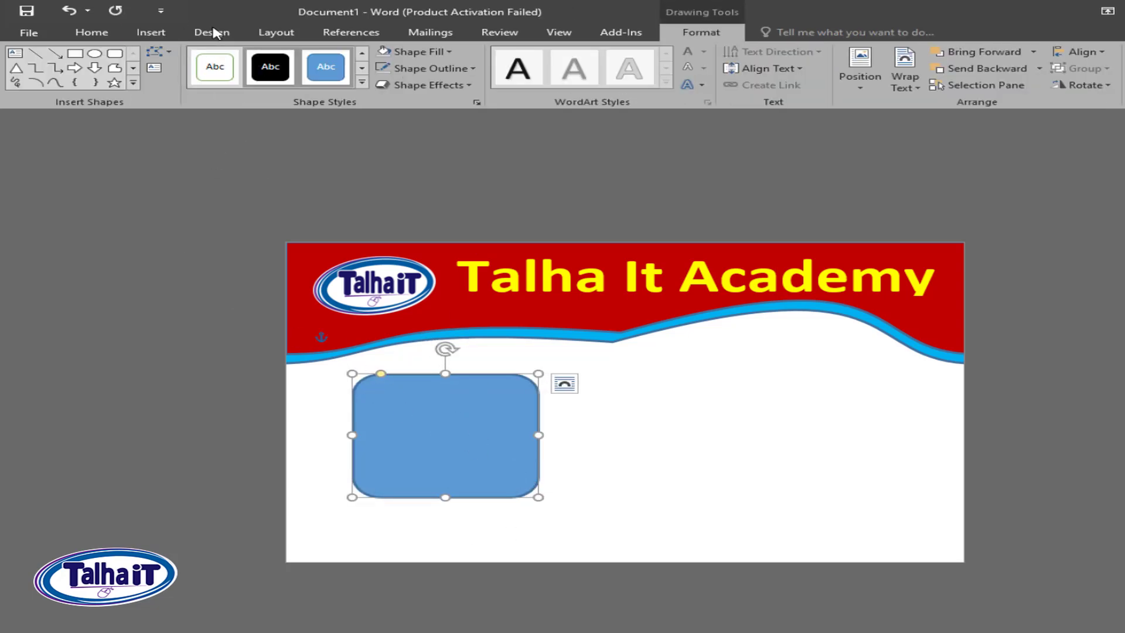
Insert the portrait picture "Screenshot 2023-12-27 at 00-16-00" from the Downloads folder
left_click(144, 36)
left_click(183, 87)
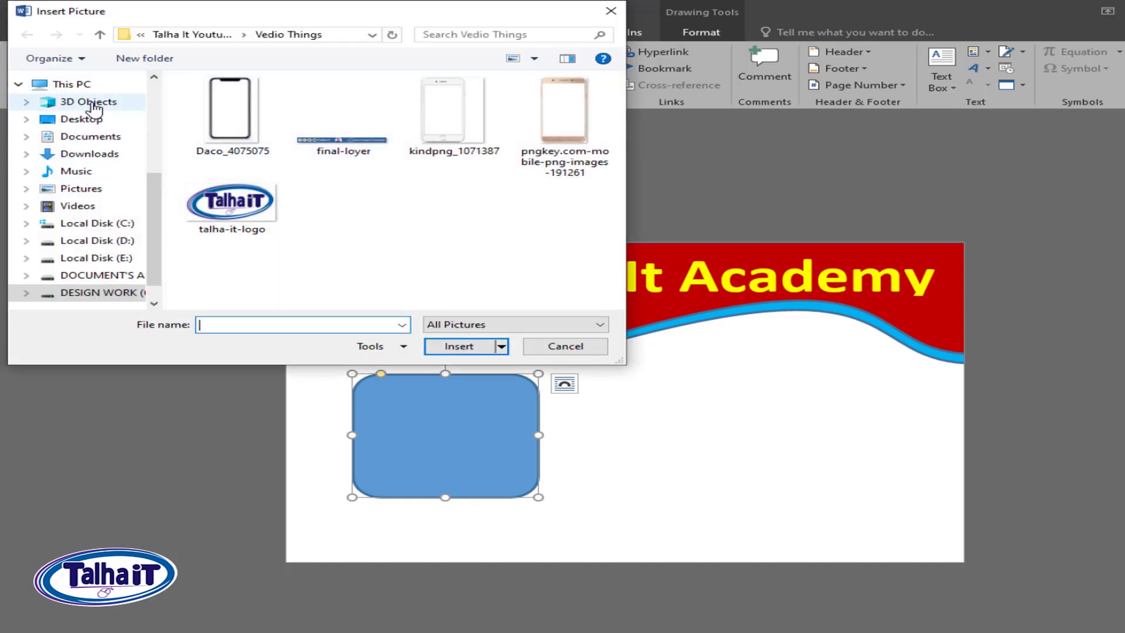
left_click(97, 156)
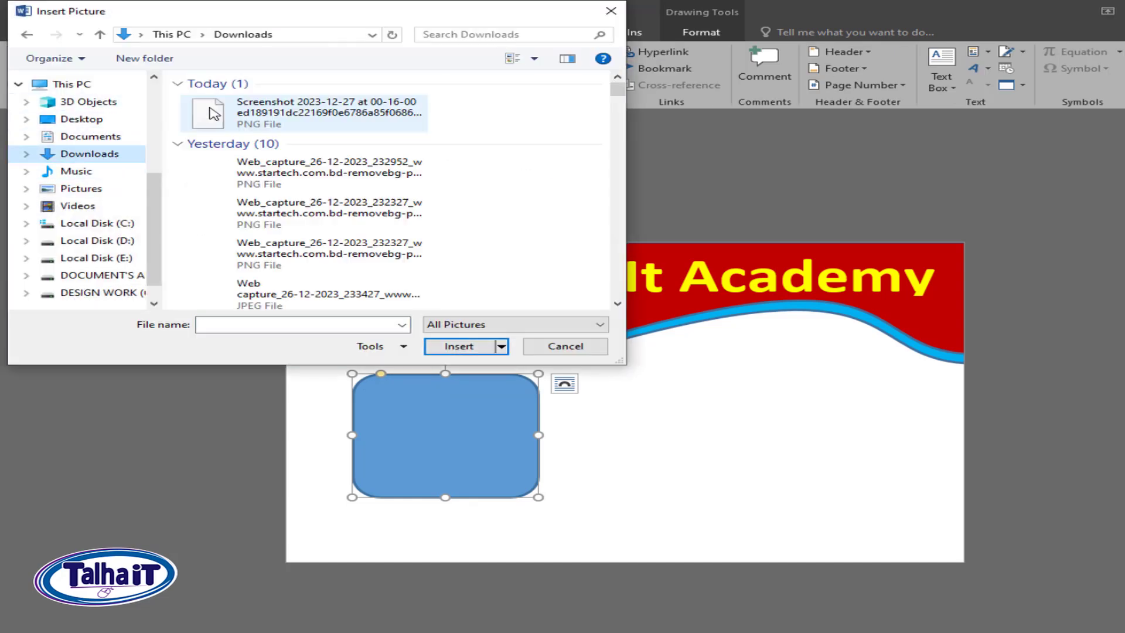
left_click(279, 114)
left_click(457, 347)
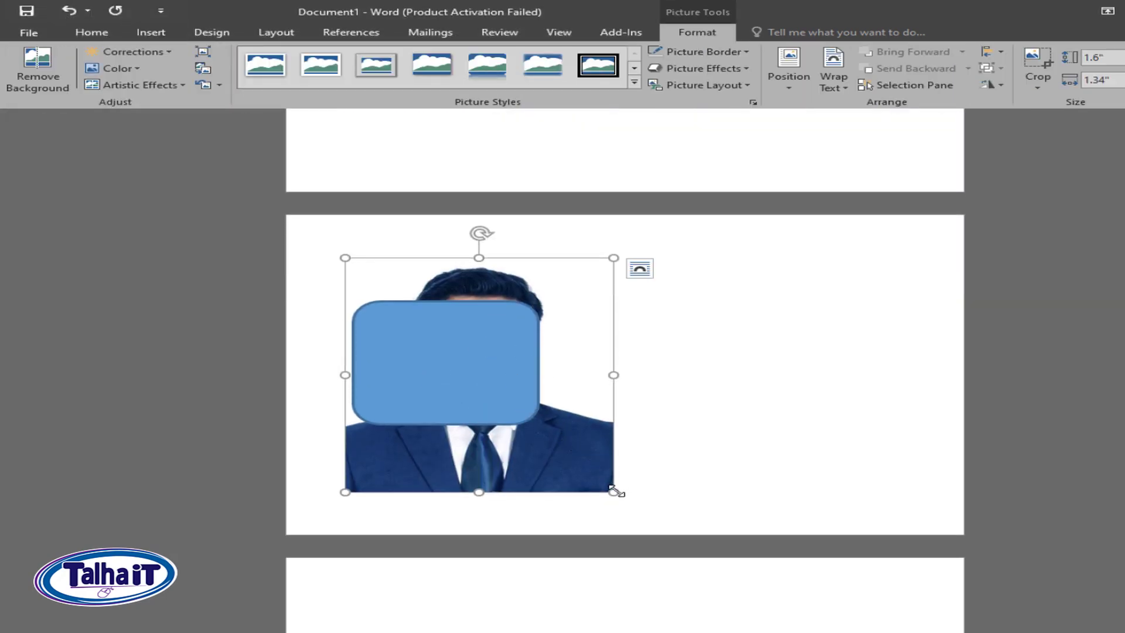
Set the portrait's text wrapping to Behind Text and shrink it to fit in the white area below the logo
left_click(833, 64)
left_click(876, 198)
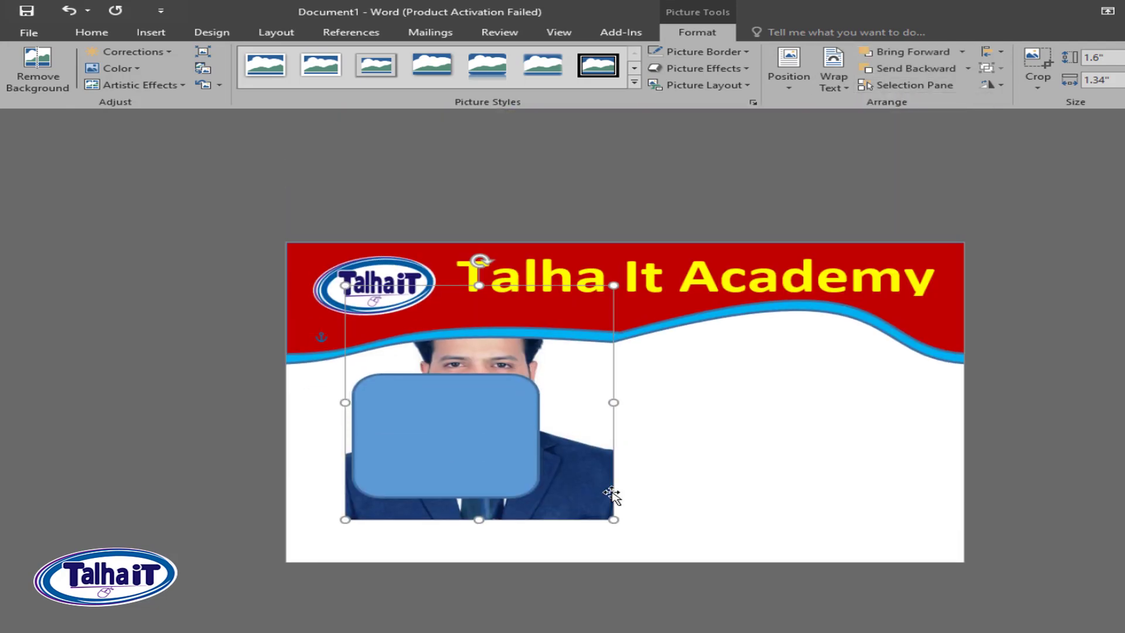
left_click_drag(613, 498, 527, 440)
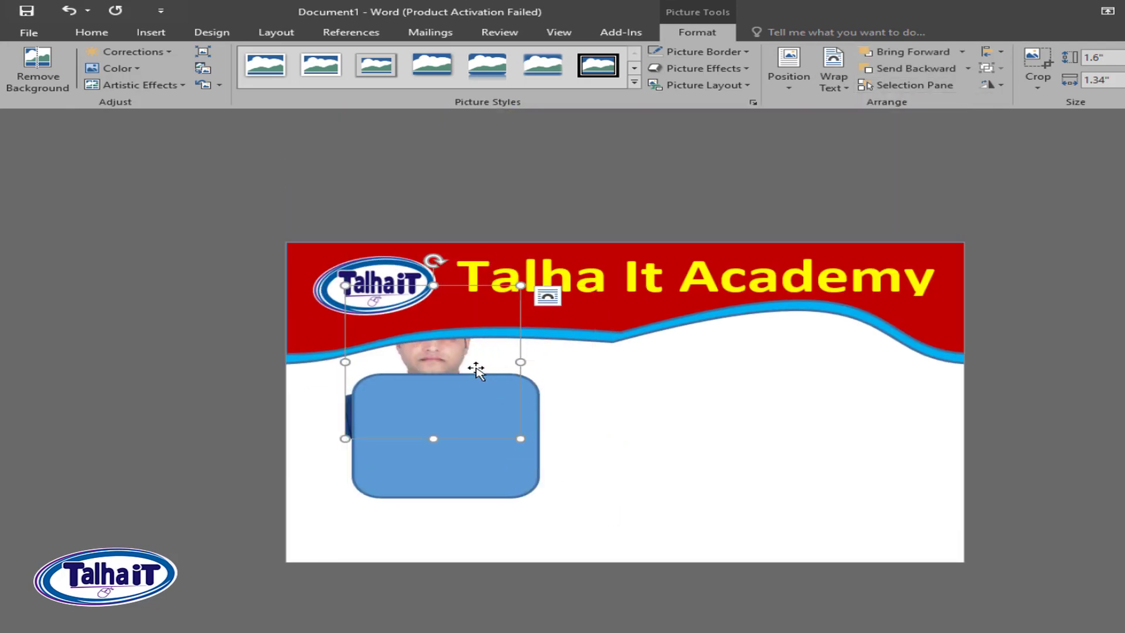
left_click_drag(451, 354, 464, 422)
Move the rounded rectangle beside the portrait's right edge and make it slightly taller, roughly matching the portrait's height
left_click(466, 425)
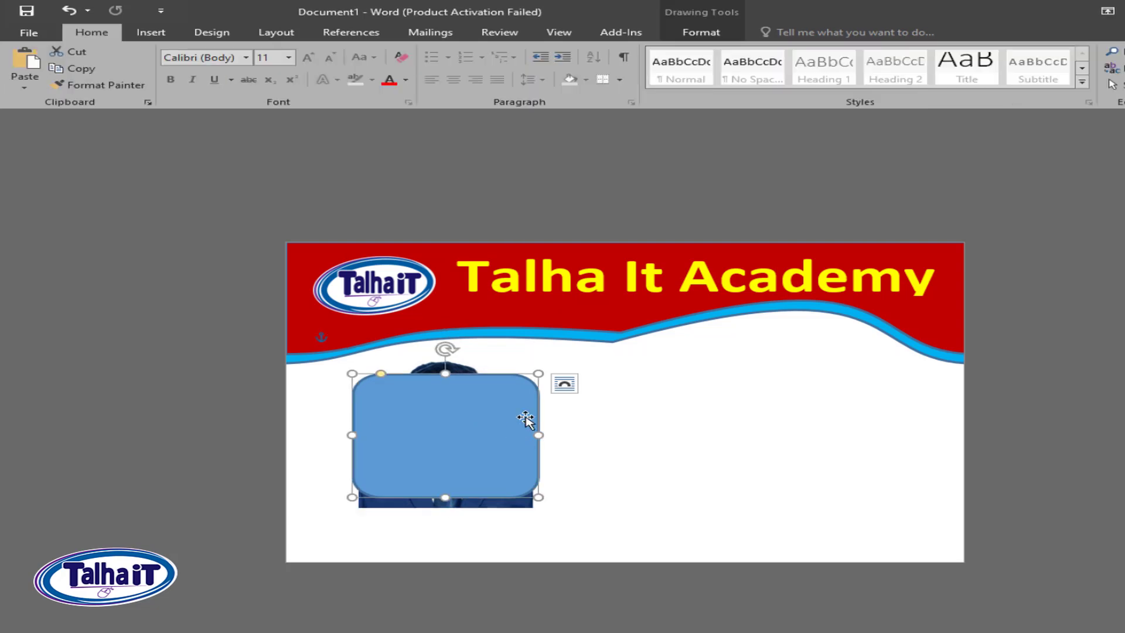
left_click_drag(453, 415, 631, 414)
left_click_drag(626, 500, 626, 514)
left_click_drag(651, 463, 658, 453)
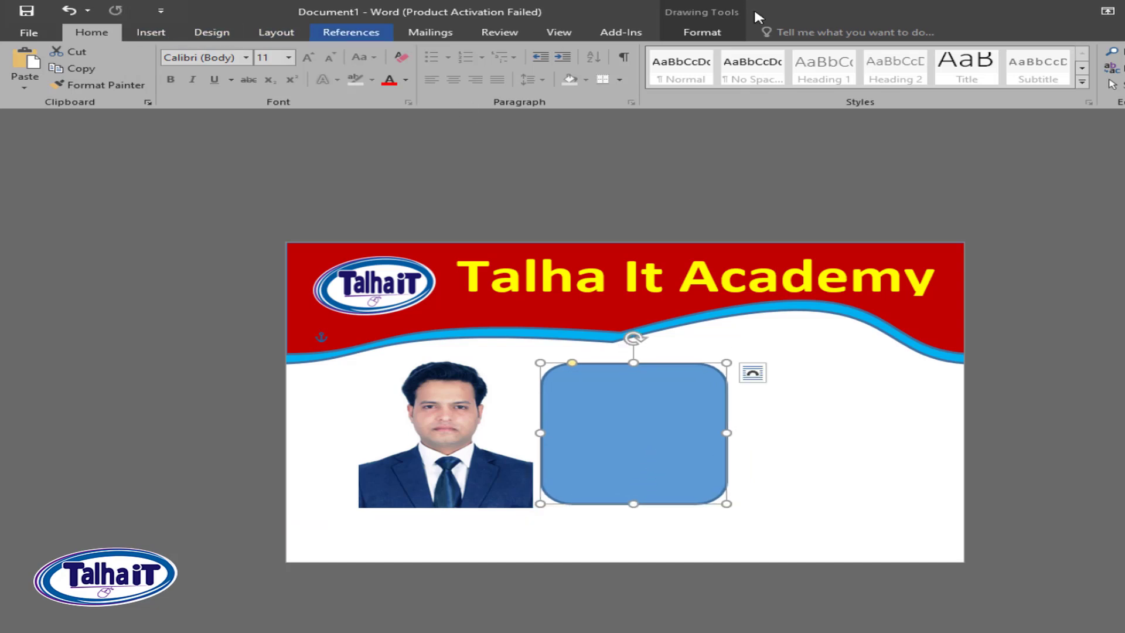
Fill the rounded rectangle with a picture
left_click(703, 33)
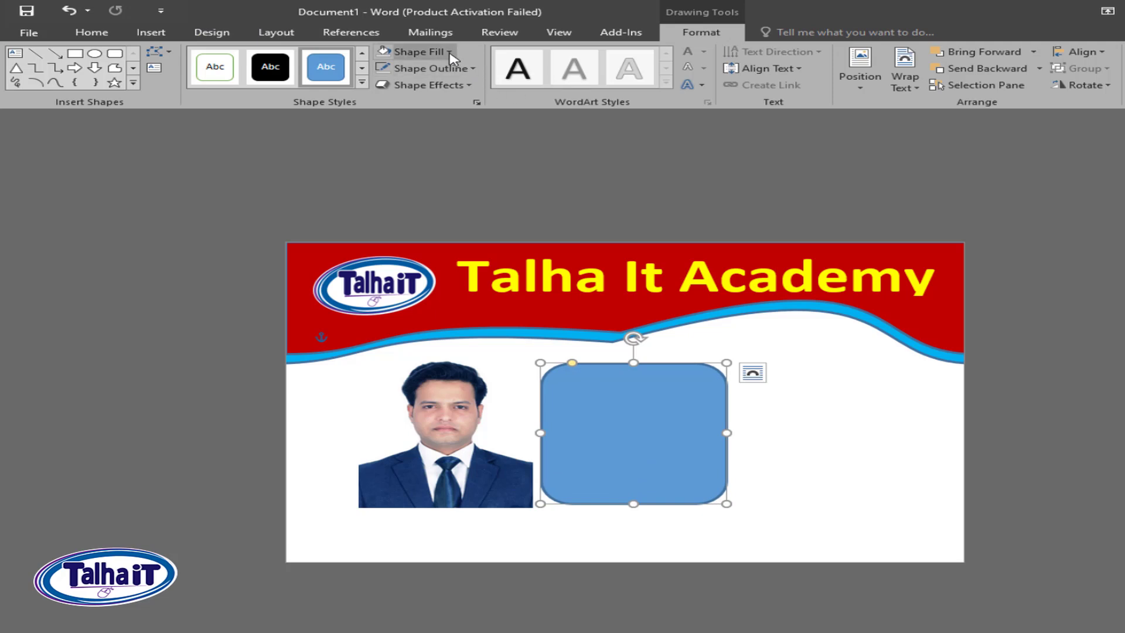
left_click(417, 52)
left_click(453, 217)
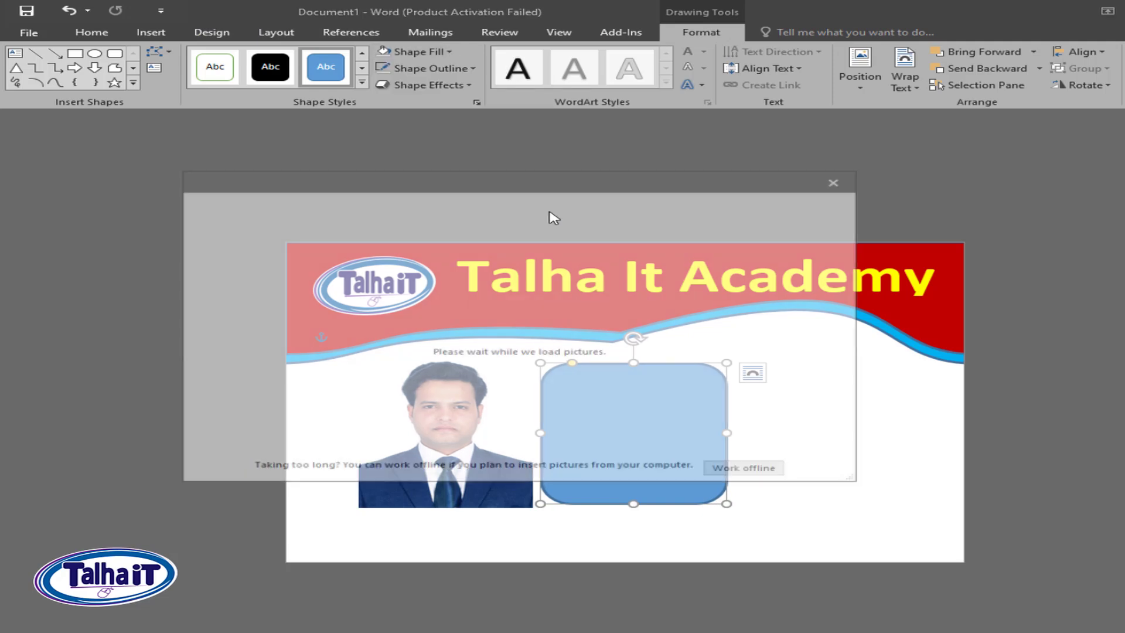